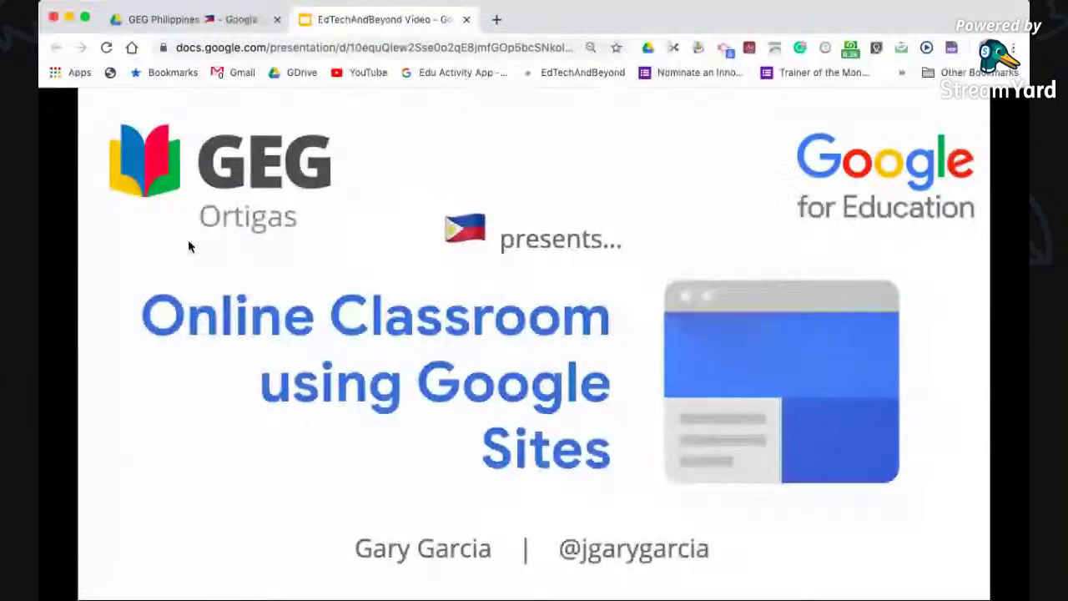
Step: Switch to Google Drive and create a new Google Sites site in the GEG Philippines folder
{"action": "left_click", "coordinate": [162, 25]}
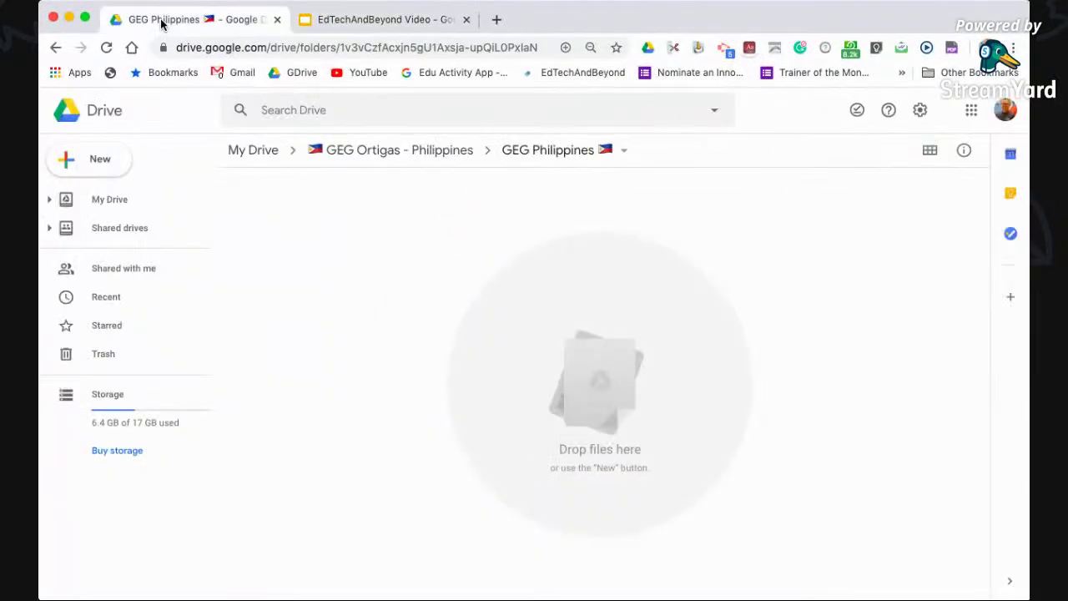
{"action": "left_click", "coordinate": [91, 161]}
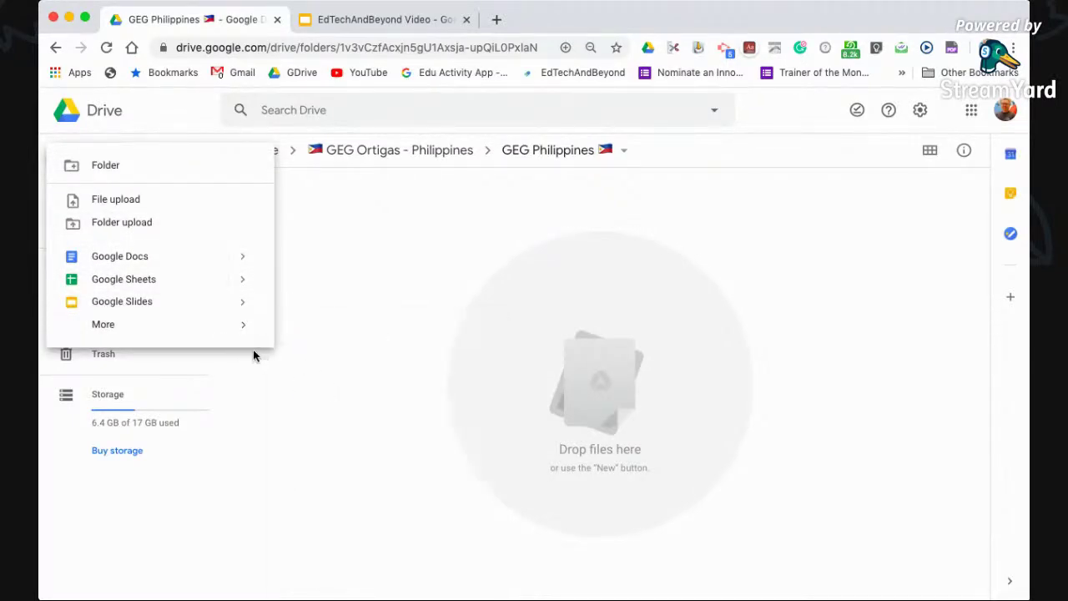
{"action": "mouse_move", "coordinate": [238, 330]}
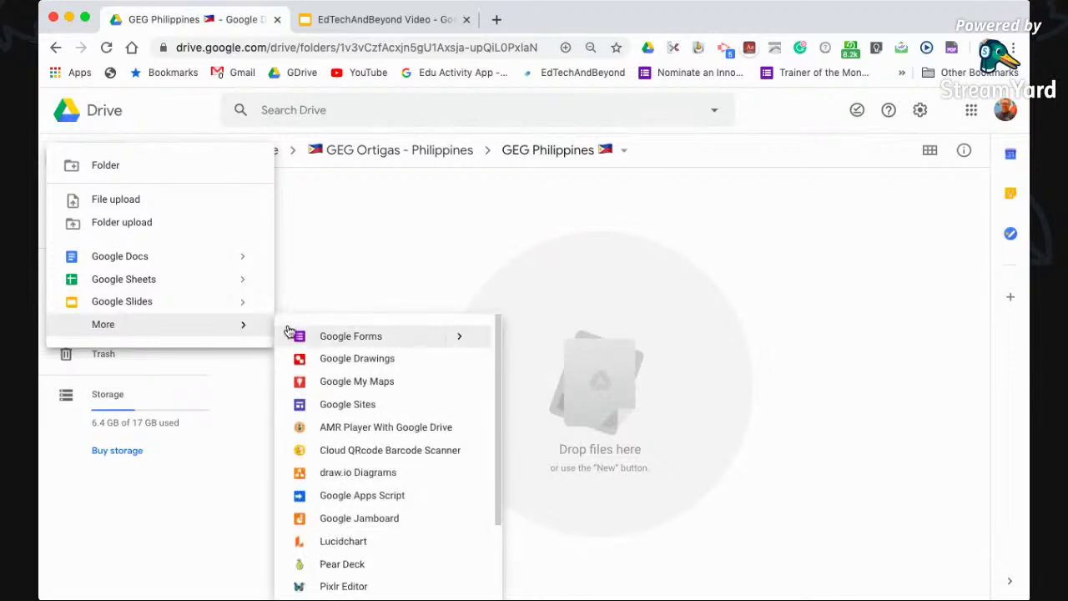
{"action": "left_click", "coordinate": [330, 409]}
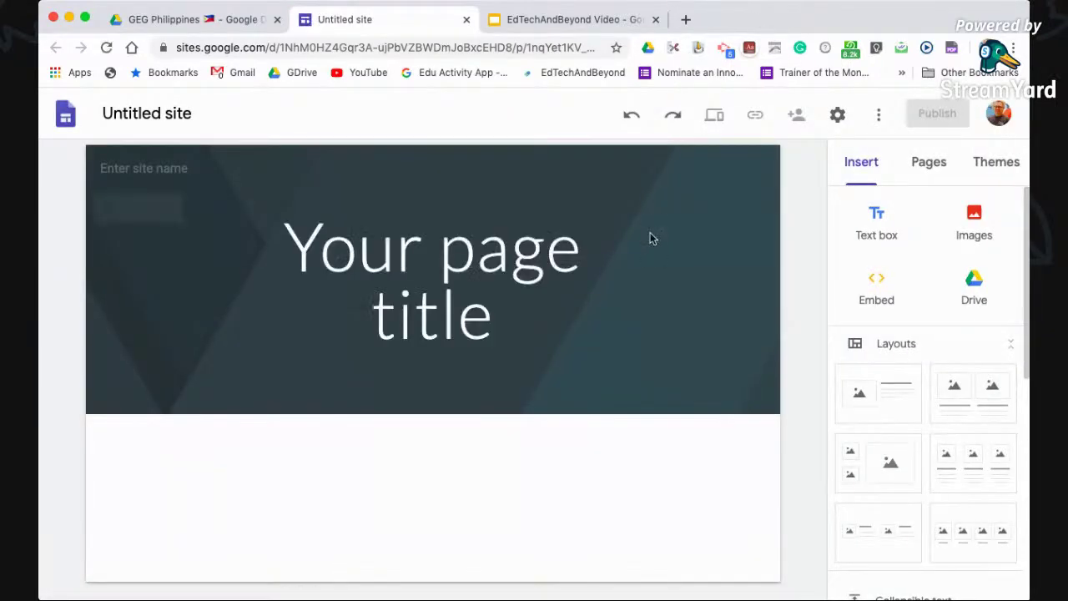
Step: Replace the placeholder page title in the header with "Home Page"
{"action": "left_click", "coordinate": [491, 294]}
{"action": "key", "text": "super+a"}
{"action": "type", "text": "HOme"}
{"action": "key", "text": "BackSpace"}
{"action": "key", "text": "BackSpace"}
{"action": "key", "text": "BackSpace"}
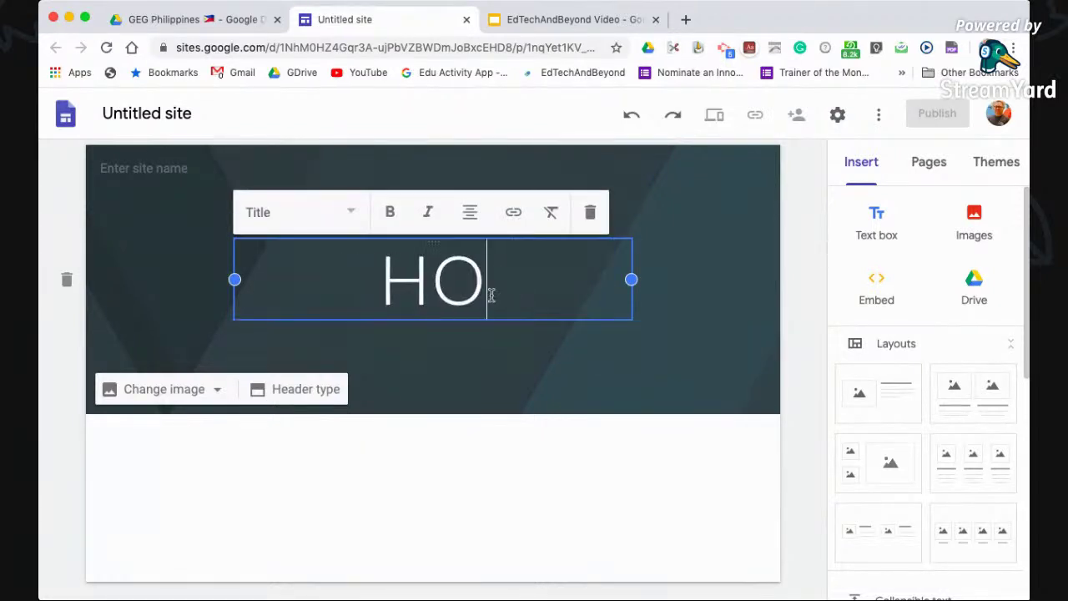
{"action": "type", "text": "ome Page"}
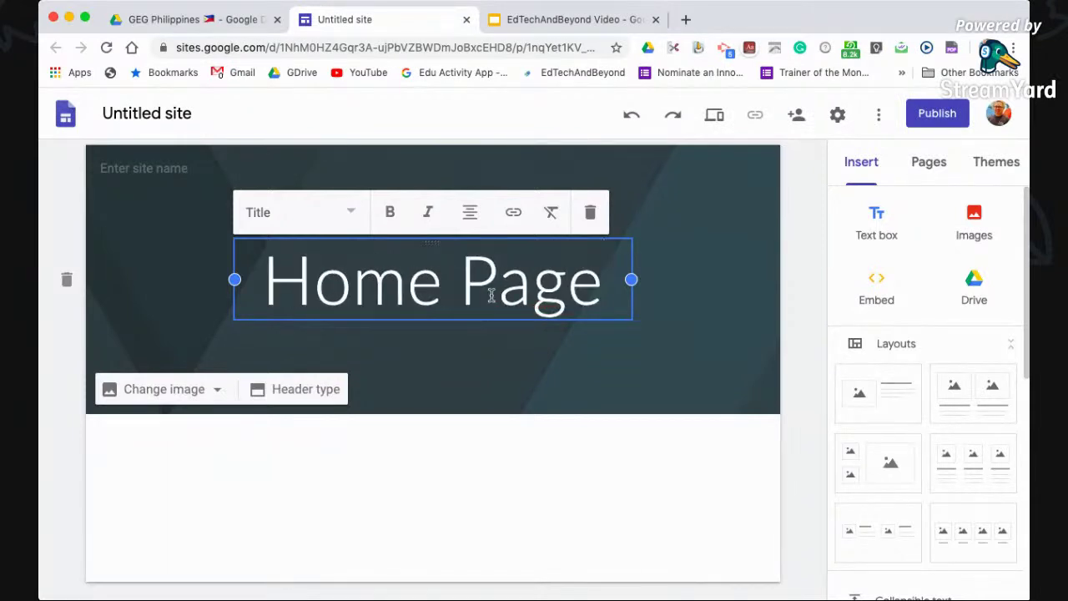
Step: Change the header's page title to "Welcome to Our Site"
{"action": "key", "text": "super+a"}
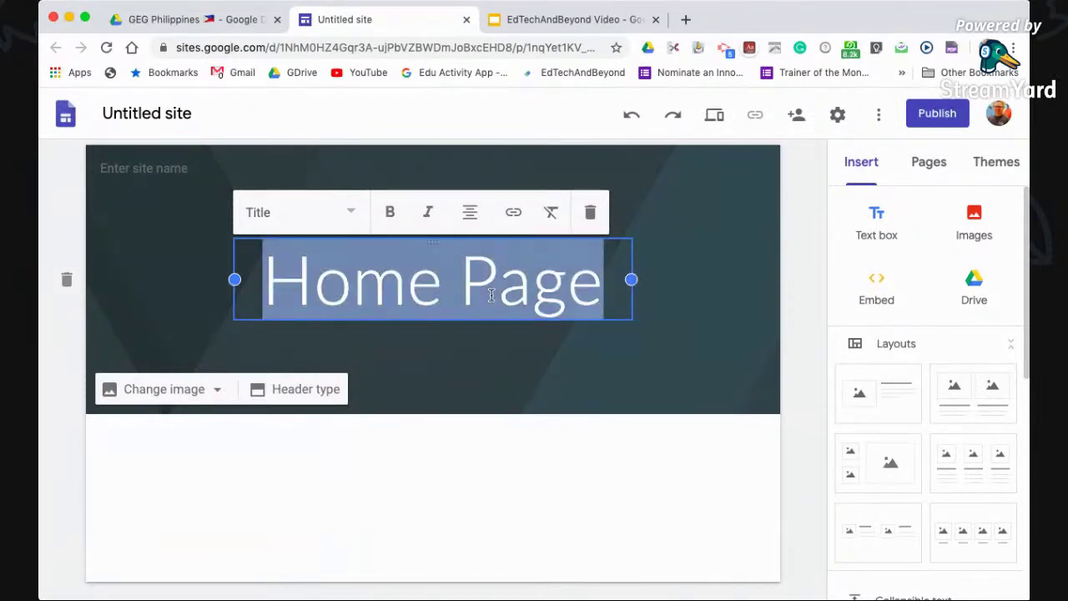
{"action": "type", "text": "Welcome to "}
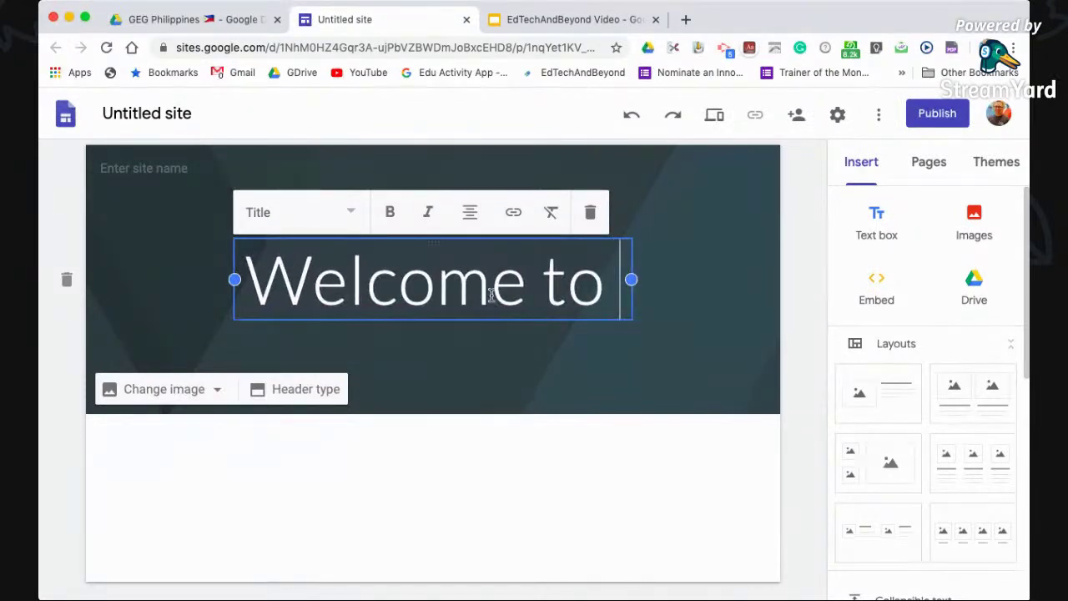
{"action": "type", "text": "Our Site"}
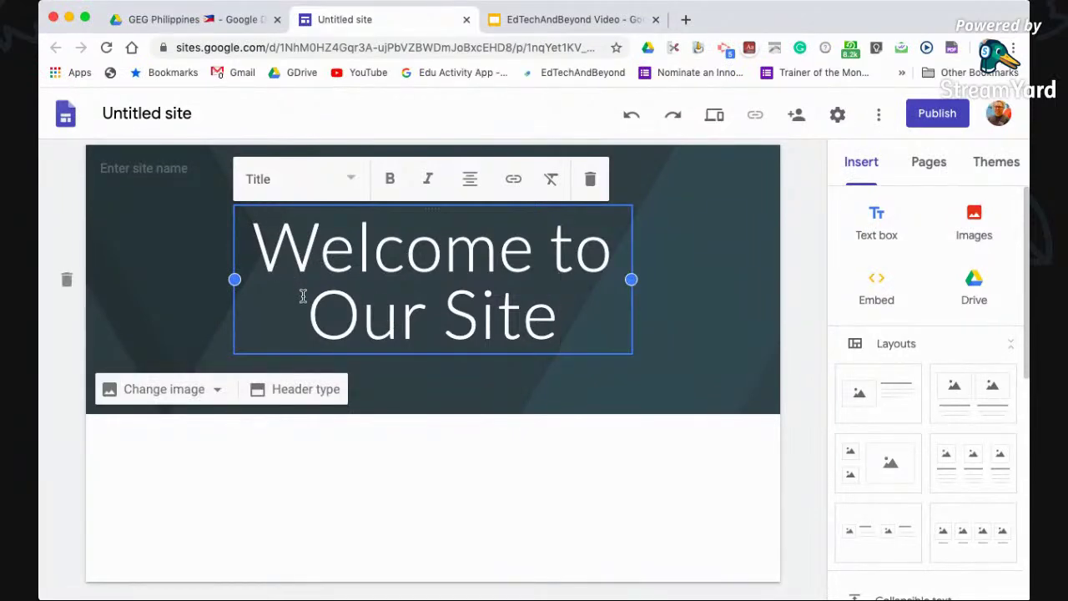
Step: Name the site document "Sample Site"
{"action": "left_click", "coordinate": [150, 112]}
{"action": "type", "text": "S"}
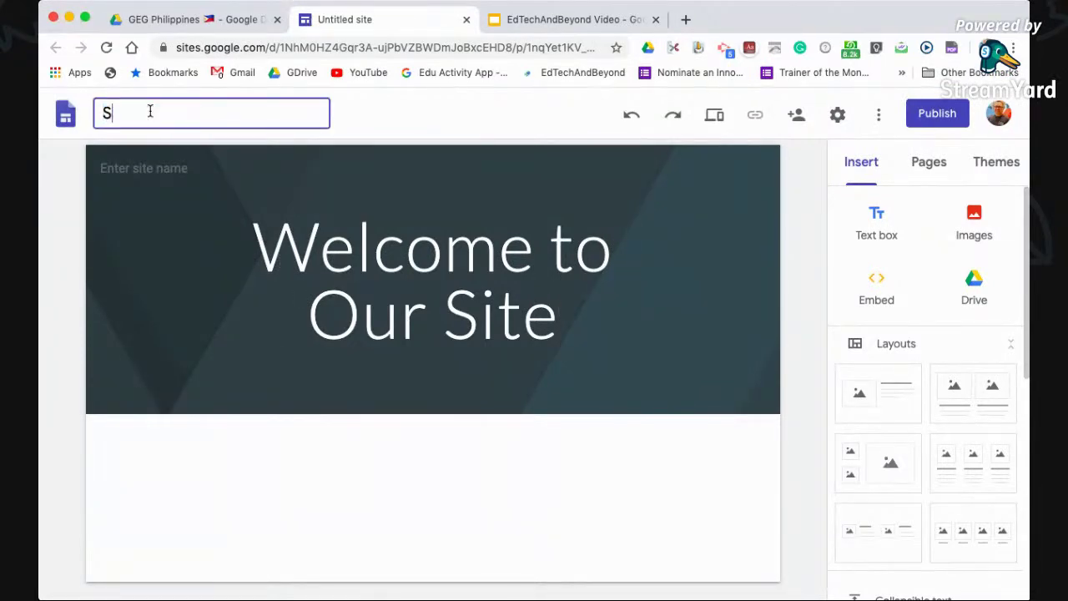
{"action": "type", "text": "ample Site"}
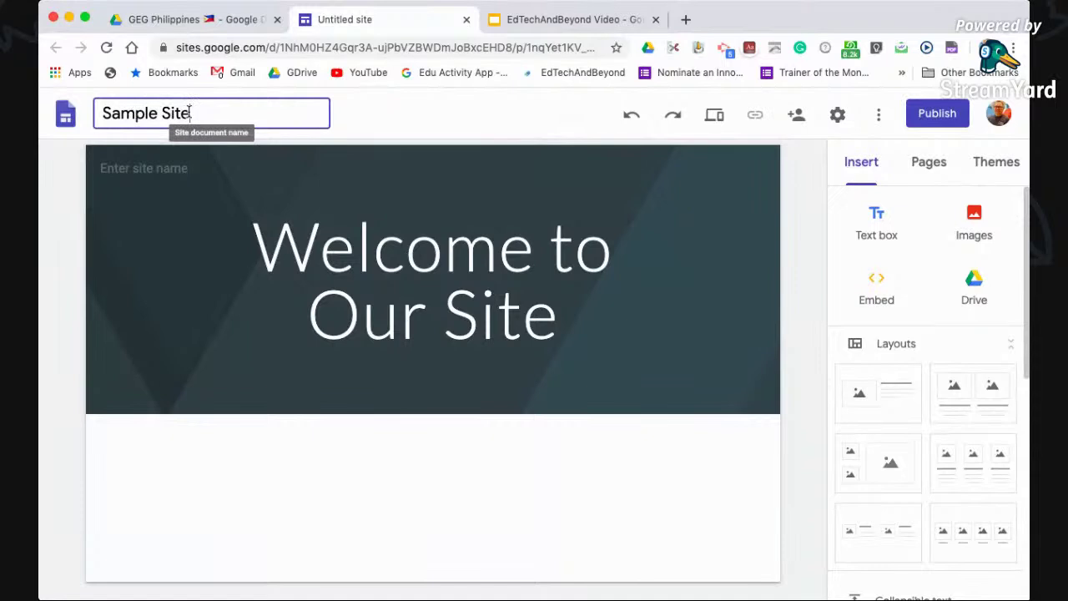
{"action": "left_click", "coordinate": [322, 472]}
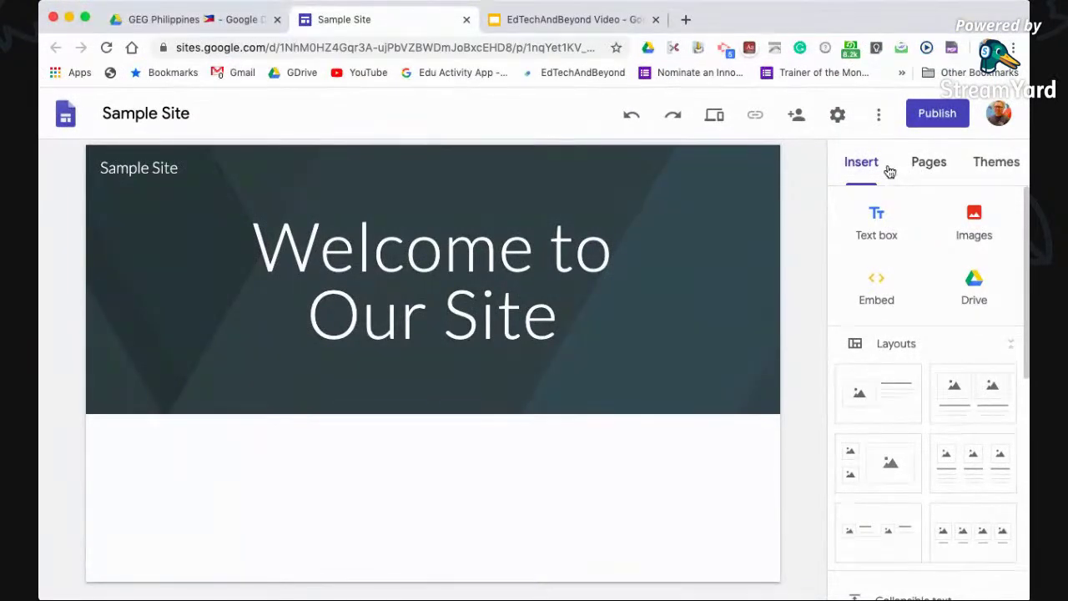
{"action": "left_click", "coordinate": [993, 167]}
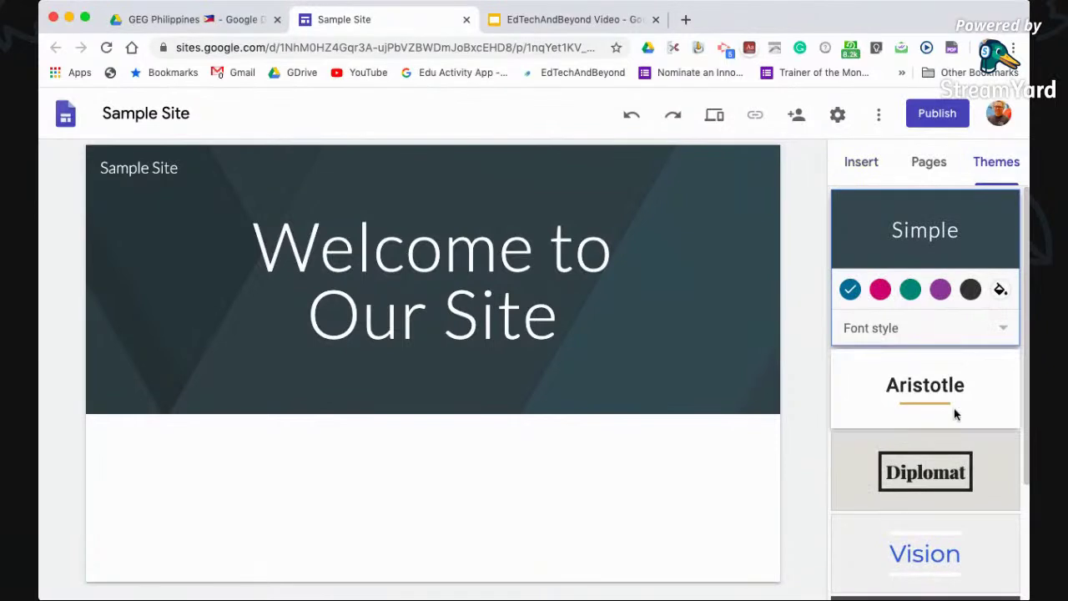
{"action": "scroll", "coordinate": [955, 408], "scroll_direction": "down", "scroll_amount": 2}
{"action": "scroll", "coordinate": [955, 409], "scroll_direction": "up", "scroll_amount": 2}
{"action": "scroll", "coordinate": [954, 408], "scroll_direction": "up", "scroll_amount": 1}
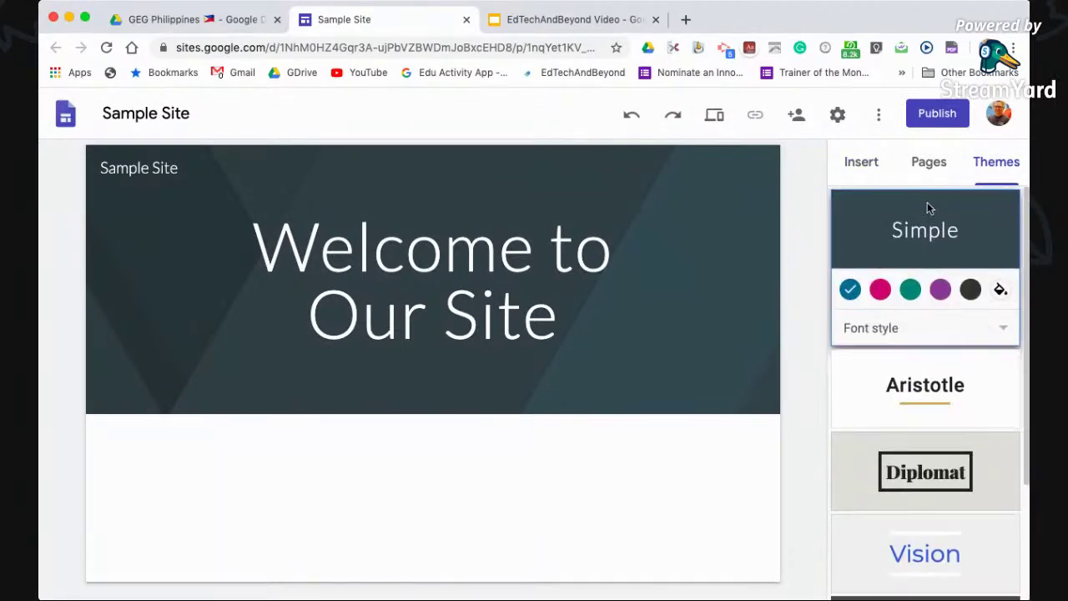
Step: Insert a text box below the header containing "Type the description of the website"
{"action": "left_click", "coordinate": [856, 166]}
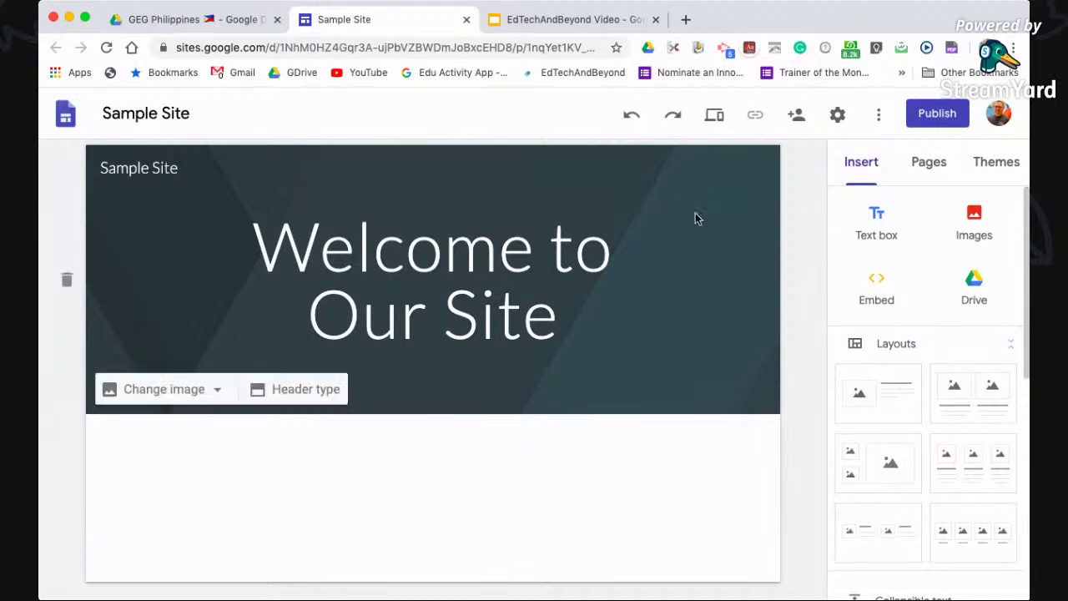
{"action": "left_click", "coordinate": [878, 224]}
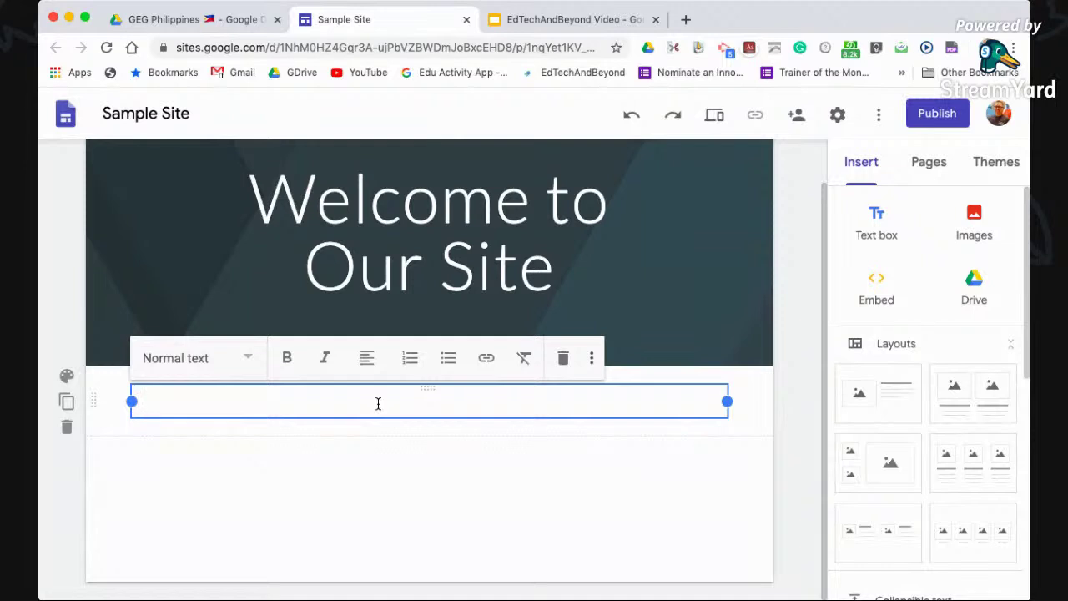
{"action": "key", "text": "super+equal"}
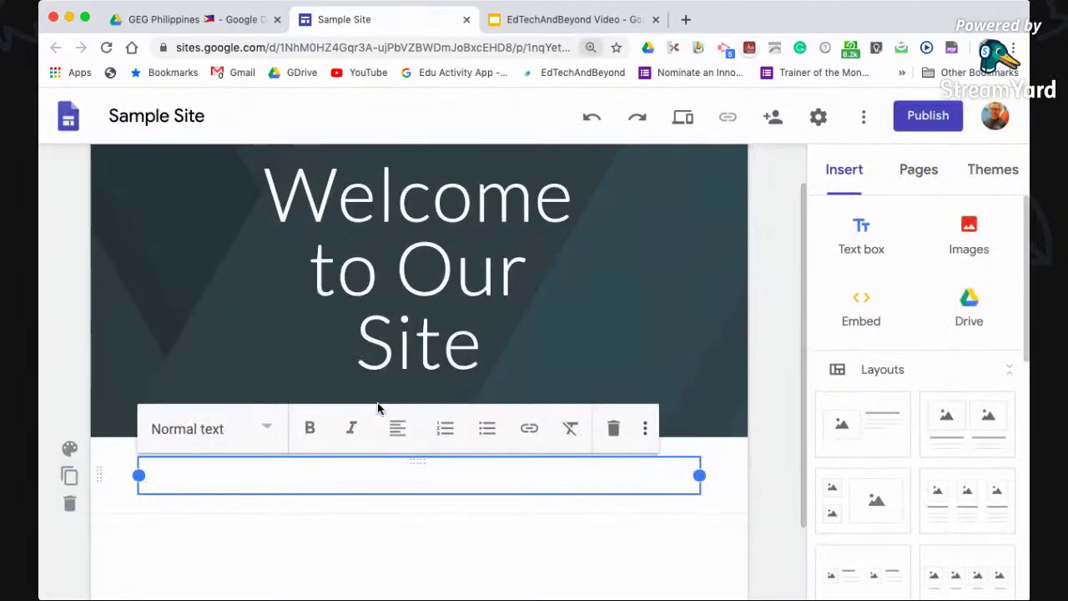
{"action": "type", "text": "Type the descriptionof the"}
{"action": "key", "text": "Left"}
{"action": "key", "text": "Left"}
{"action": "key", "text": "Left"}
{"action": "key", "text": "Left"}
{"action": "key", "text": "Left"}
{"action": "key", "text": "Left"}
{"action": "key", "text": "Left"}
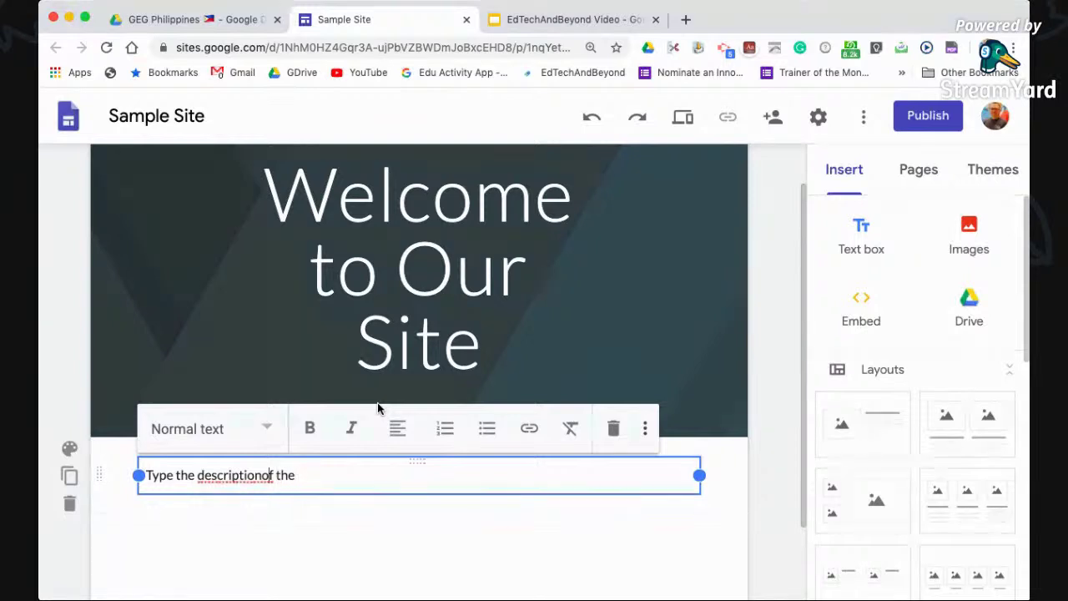
{"action": "type", "text": "website"}
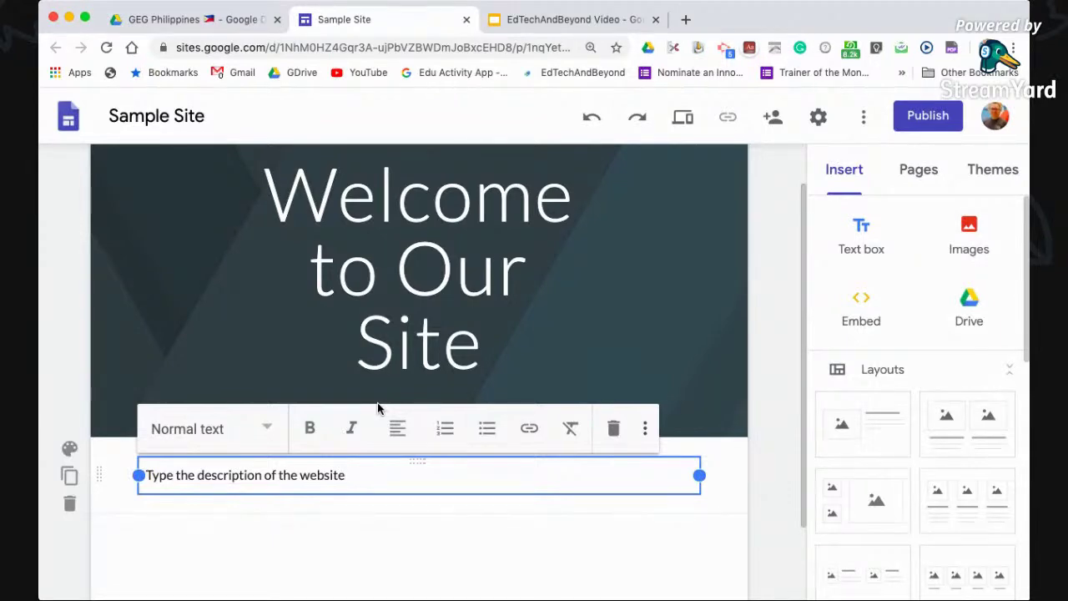
Step: Copy the description line and paste it twice beneath itself in the same text box
{"action": "key", "text": "super+a"}
{"action": "key", "text": "super+c"}
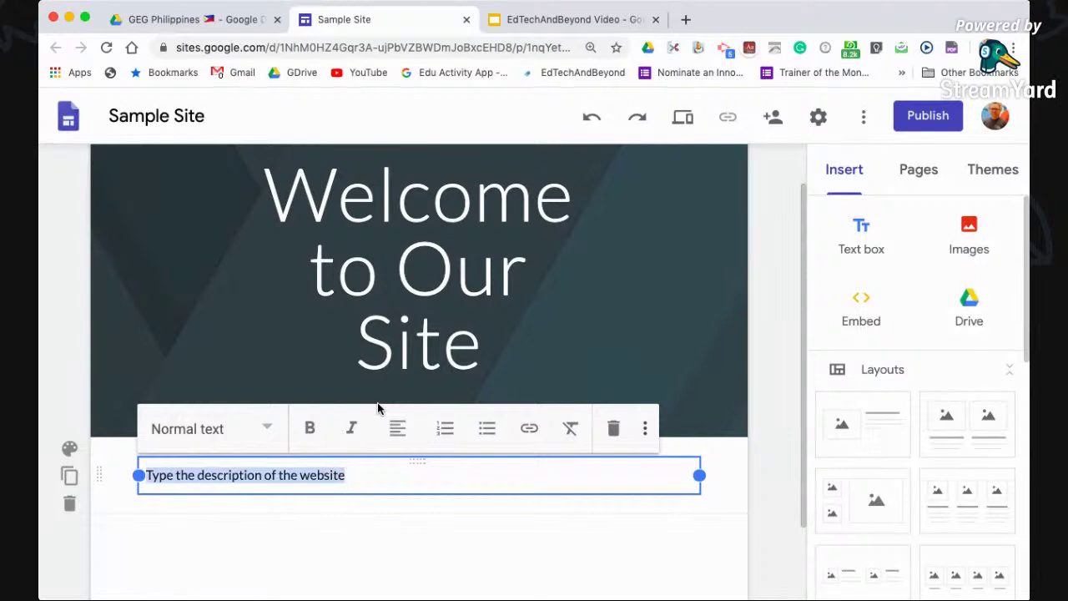
{"action": "key", "text": "Right"}
{"action": "key", "text": "Return"}
{"action": "key", "text": "Return"}
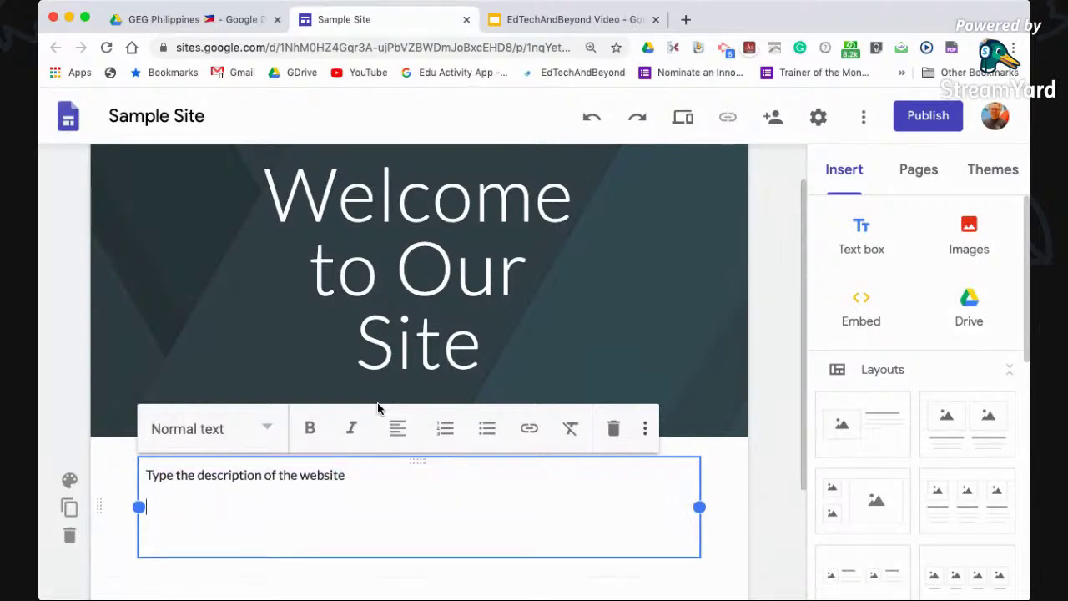
{"action": "key", "text": "super+v"}
{"action": "key", "text": "super+v"}
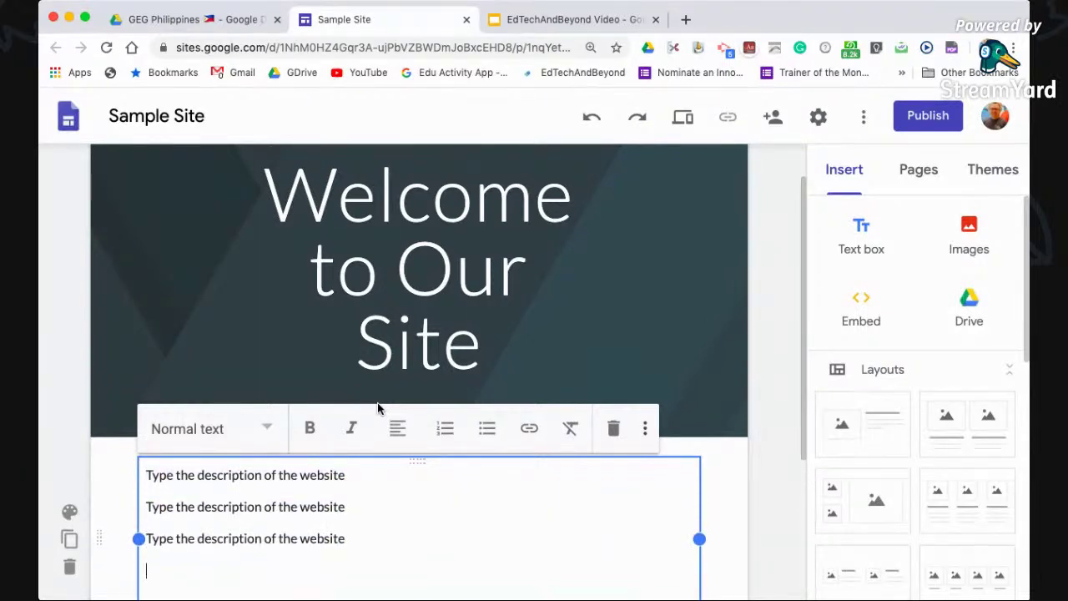
Step: Apply the Title style to the first description line and the Heading style to the second
{"action": "scroll", "coordinate": [377, 403], "scroll_direction": "down", "scroll_amount": 3}
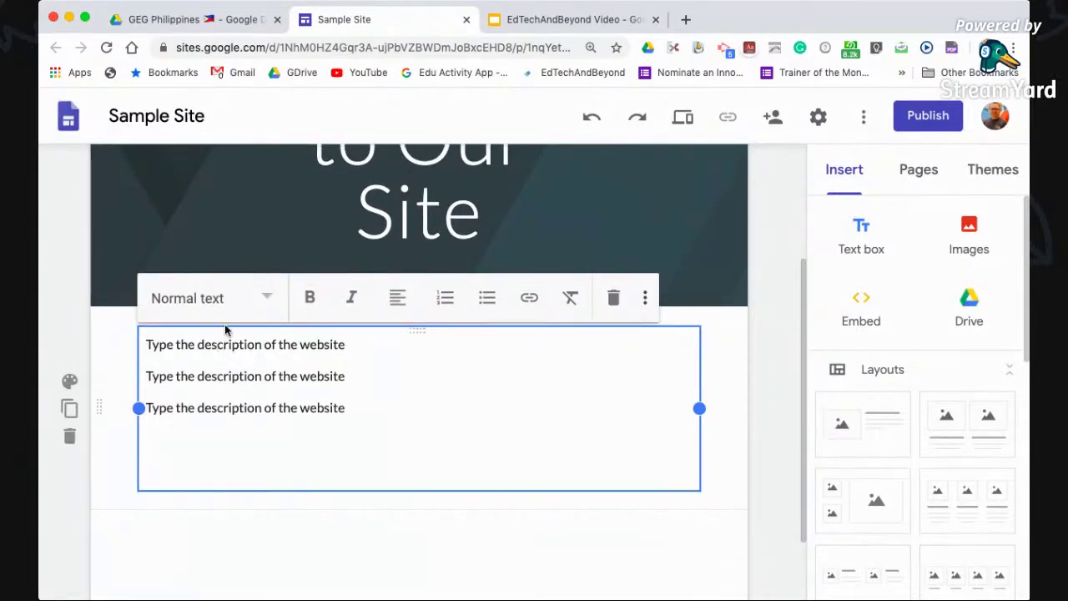
{"action": "left_click", "coordinate": [266, 298]}
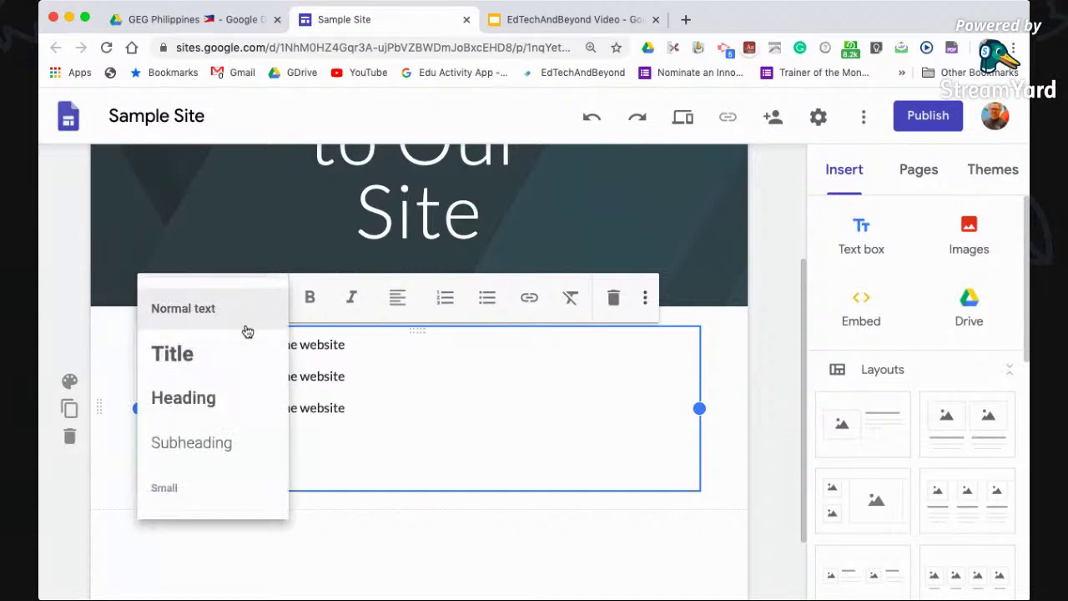
{"action": "left_click", "coordinate": [235, 354]}
{"action": "left_click", "coordinate": [223, 448]}
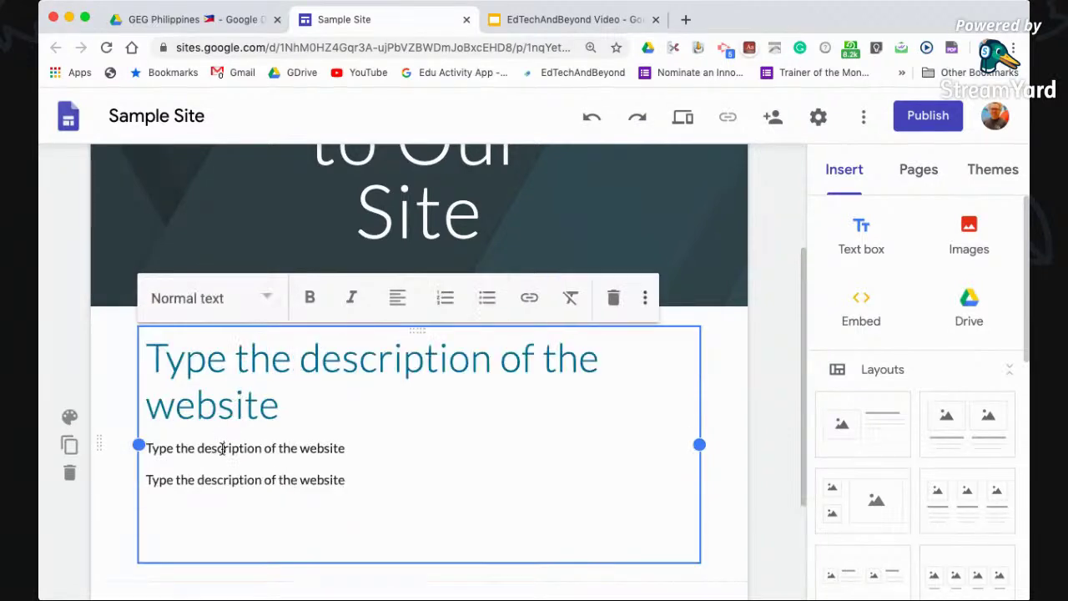
{"action": "left_click", "coordinate": [196, 299]}
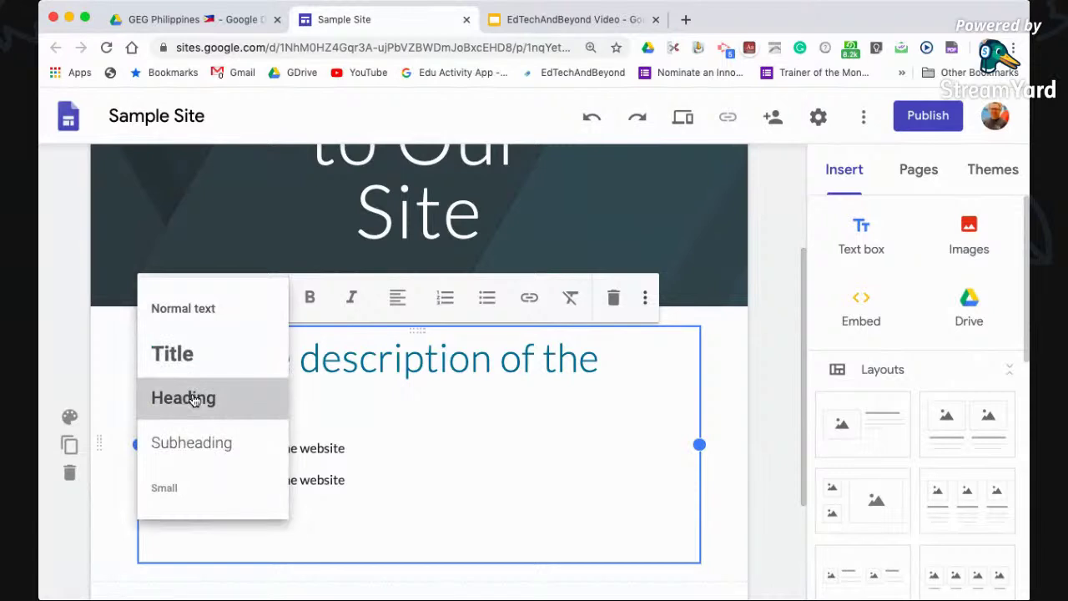
{"action": "left_click", "coordinate": [193, 398]}
Step: Apply the Subheading style to the third description line
{"action": "left_click", "coordinate": [203, 496]}
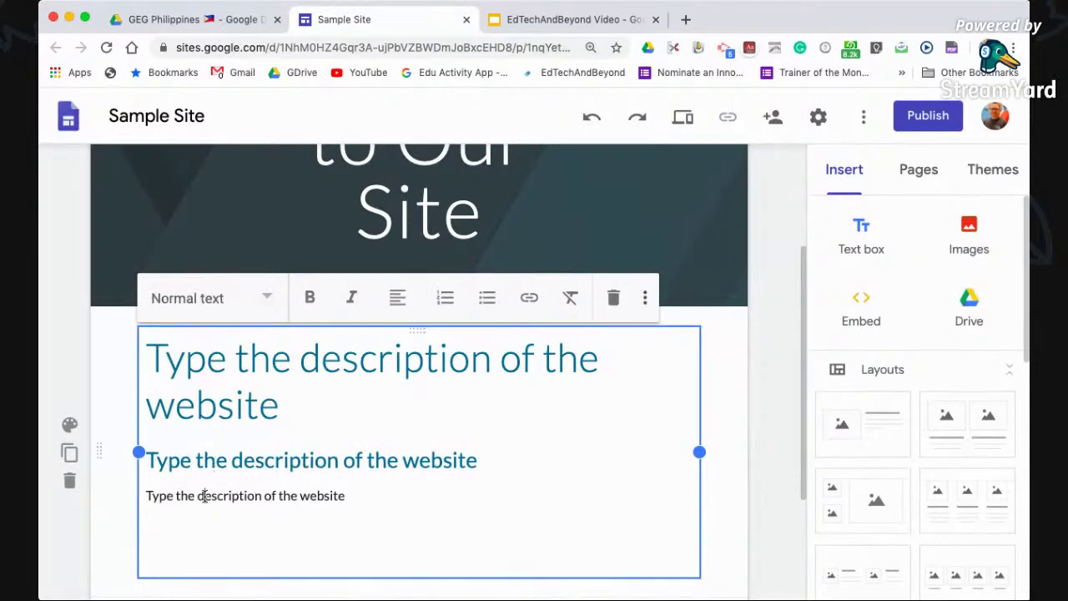
{"action": "left_click", "coordinate": [186, 312]}
{"action": "left_click", "coordinate": [182, 440]}
Step: Add a fourth "Type the description of the website" line in normal text below the subheading line
{"action": "key", "text": "End"}
{"action": "key", "text": "Return"}
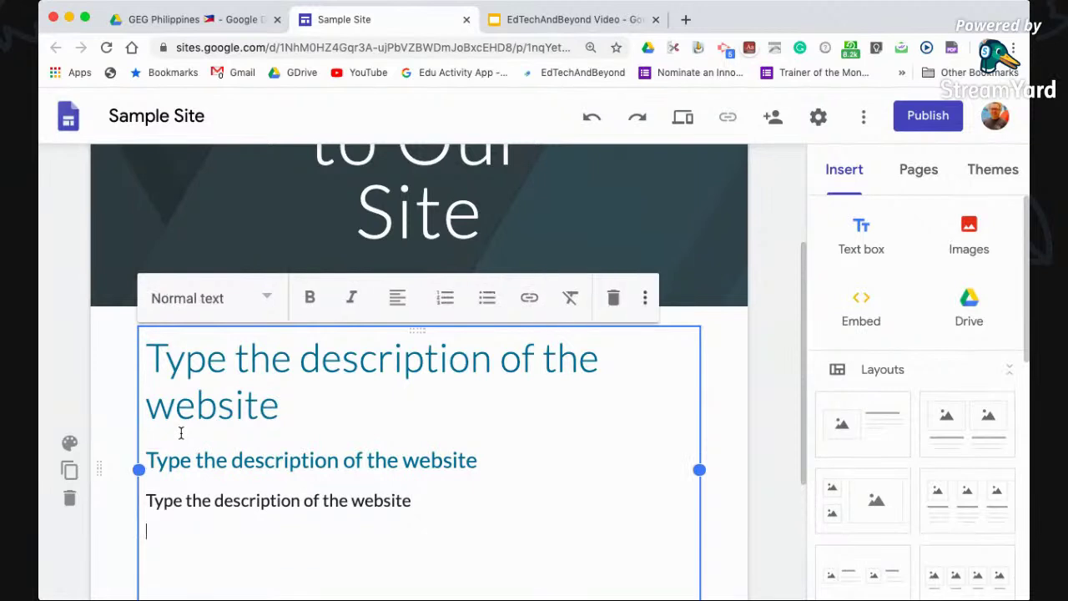
{"action": "key", "text": "super+v"}
{"action": "scroll", "coordinate": [180, 432], "scroll_direction": "down", "scroll_amount": 4}
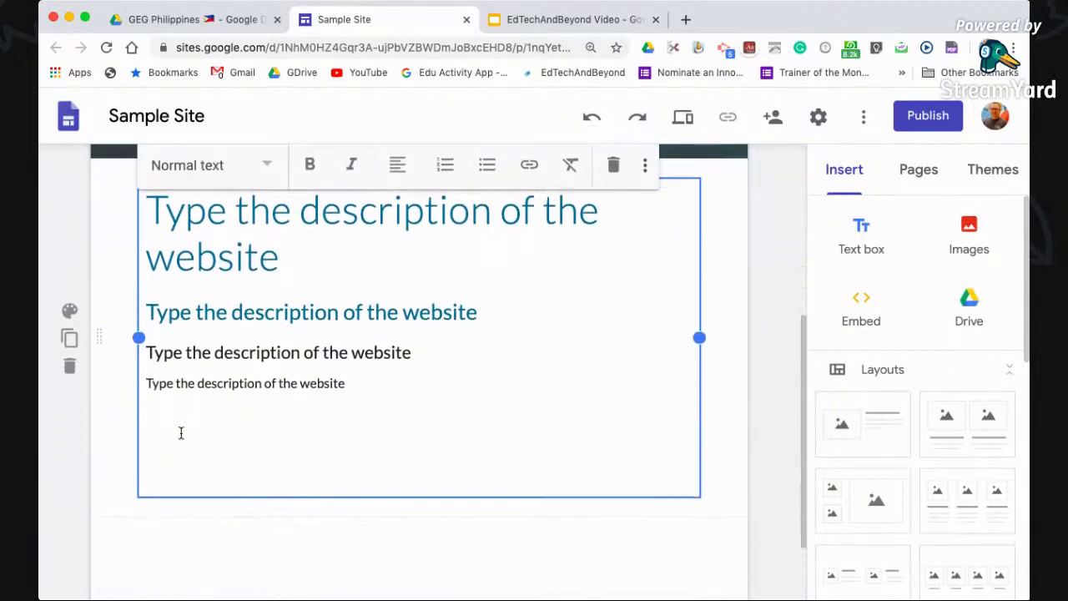
Step: Narrow the description text box from its right edge to about half the page width and deselect it
{"action": "scroll", "coordinate": [187, 283], "scroll_direction": "up", "scroll_amount": 1}
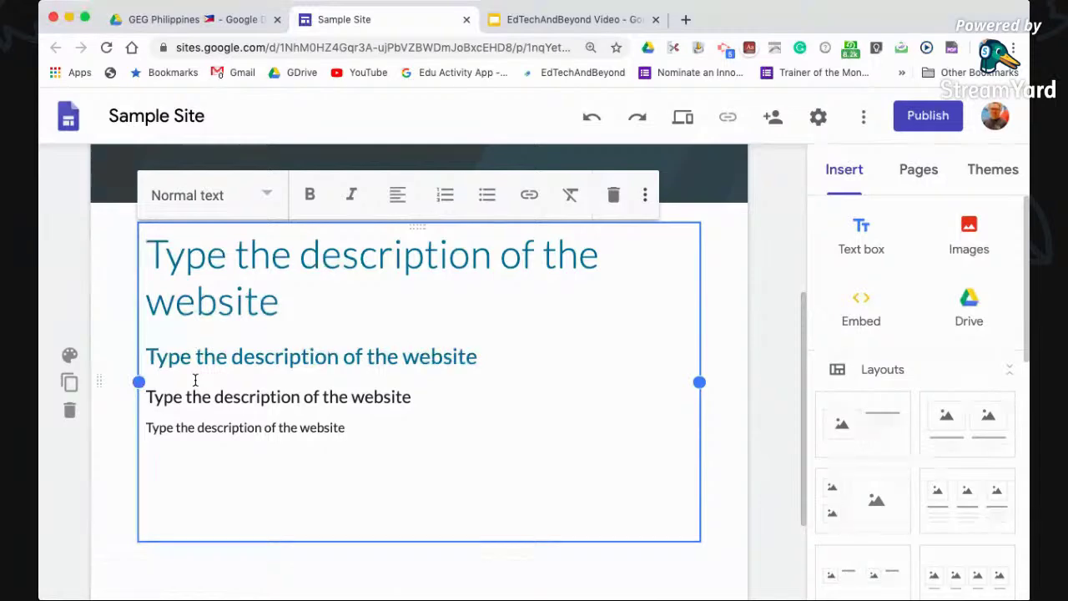
{"action": "scroll", "coordinate": [195, 380], "scroll_direction": "up", "scroll_amount": 3}
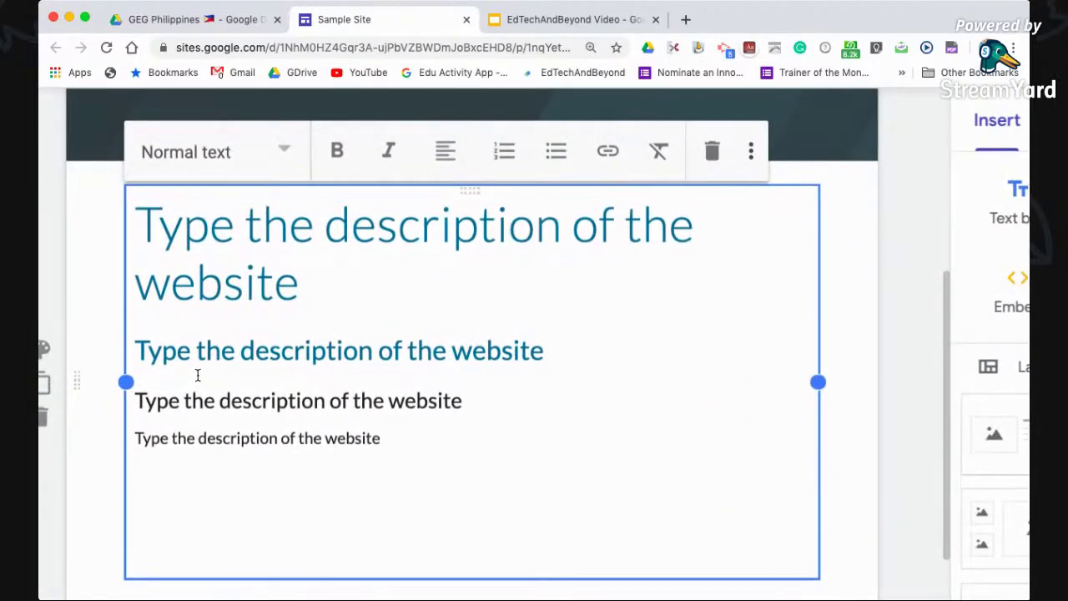
{"action": "scroll", "coordinate": [196, 377], "scroll_direction": "down", "scroll_amount": 3}
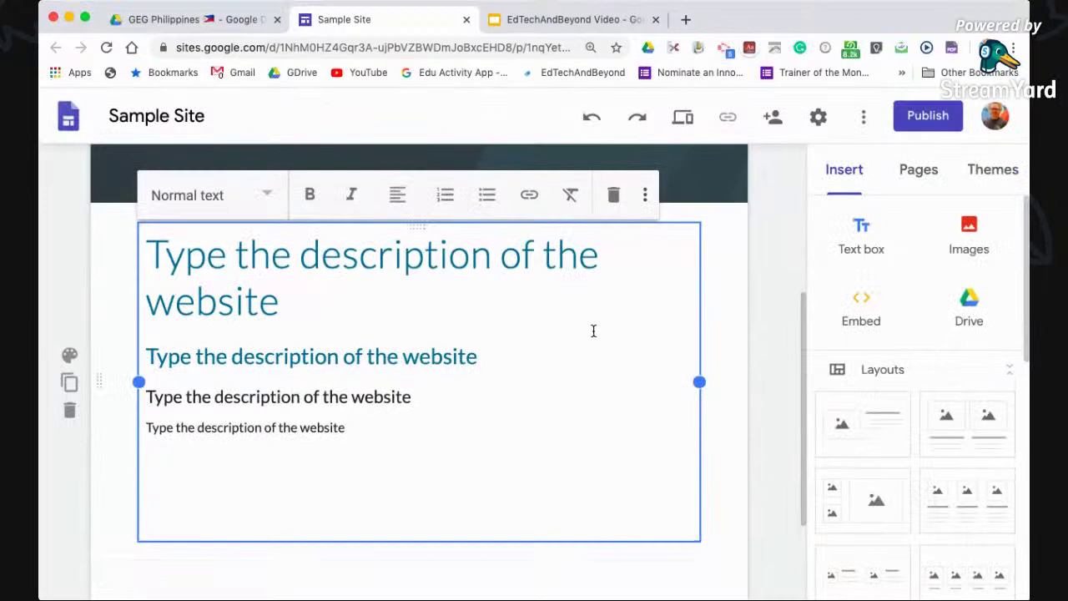
{"action": "left_click_drag", "start_coordinate": [700, 382], "coordinate": [479, 375]}
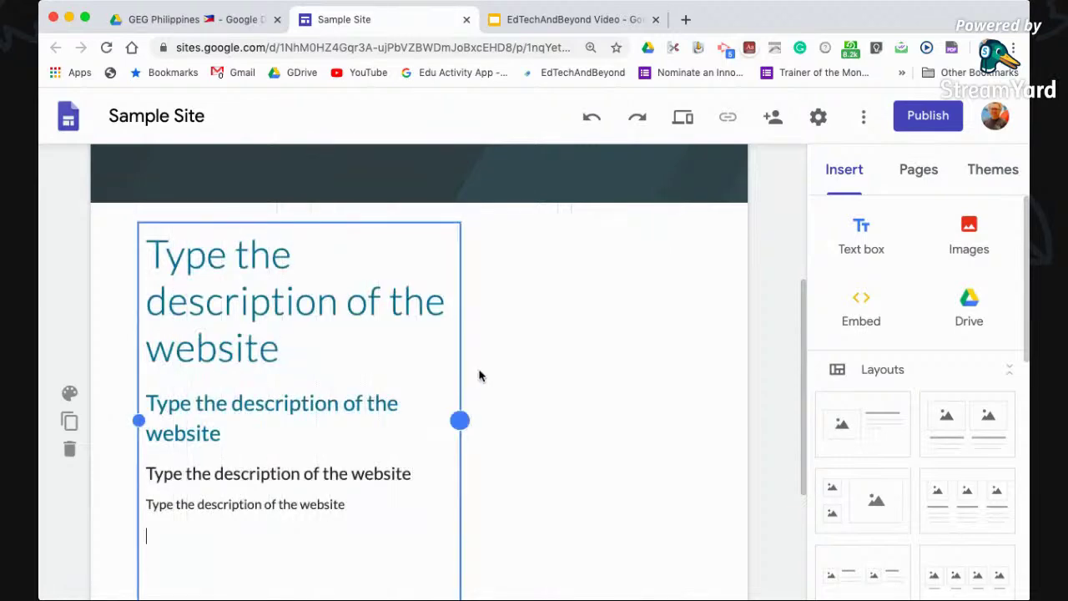
{"action": "left_click", "coordinate": [343, 340]}
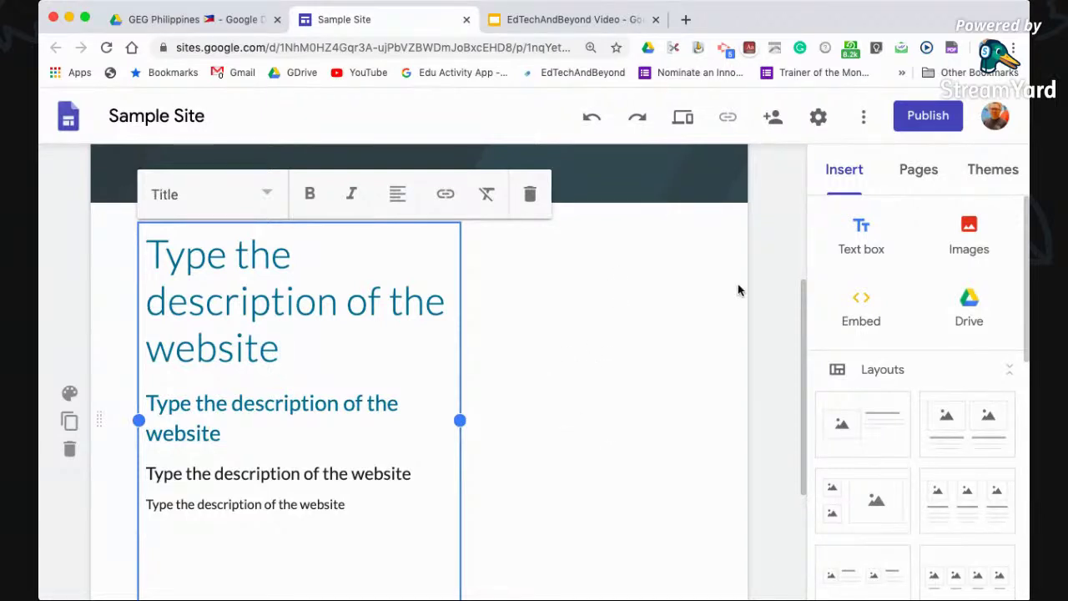
{"action": "left_click", "coordinate": [834, 183]}
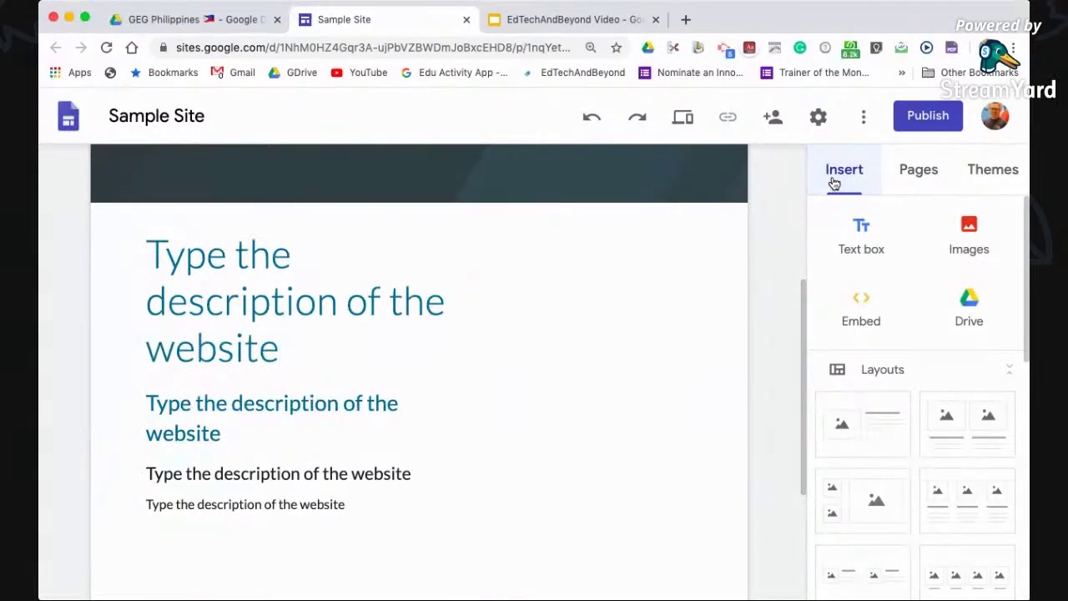
Step: Insert the purple Google Sites logo using a Google image search for "Google Site"
{"action": "left_click", "coordinate": [969, 236]}
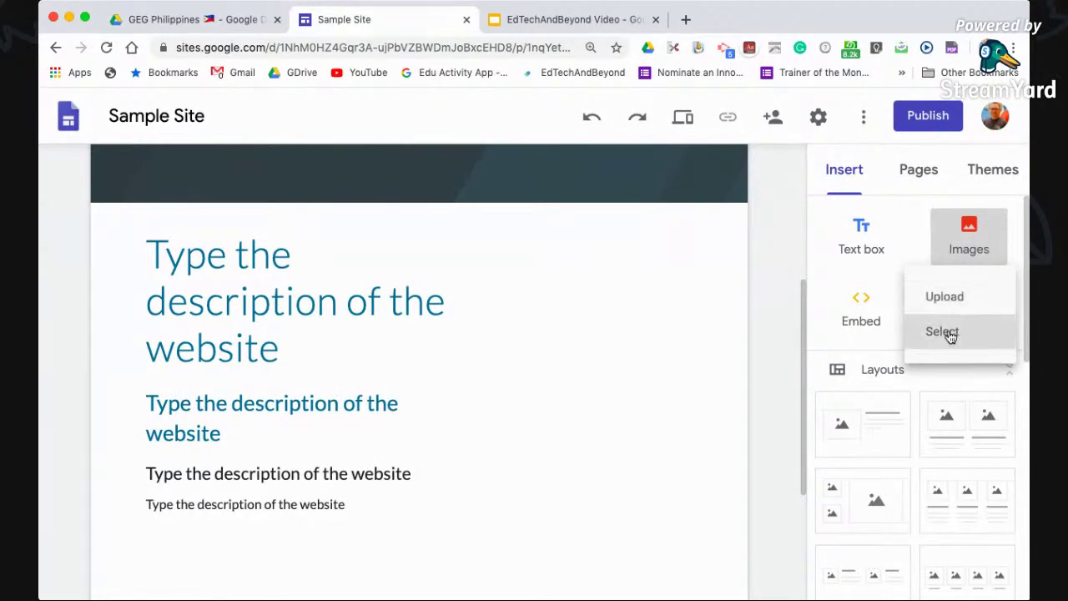
{"action": "left_click", "coordinate": [949, 334]}
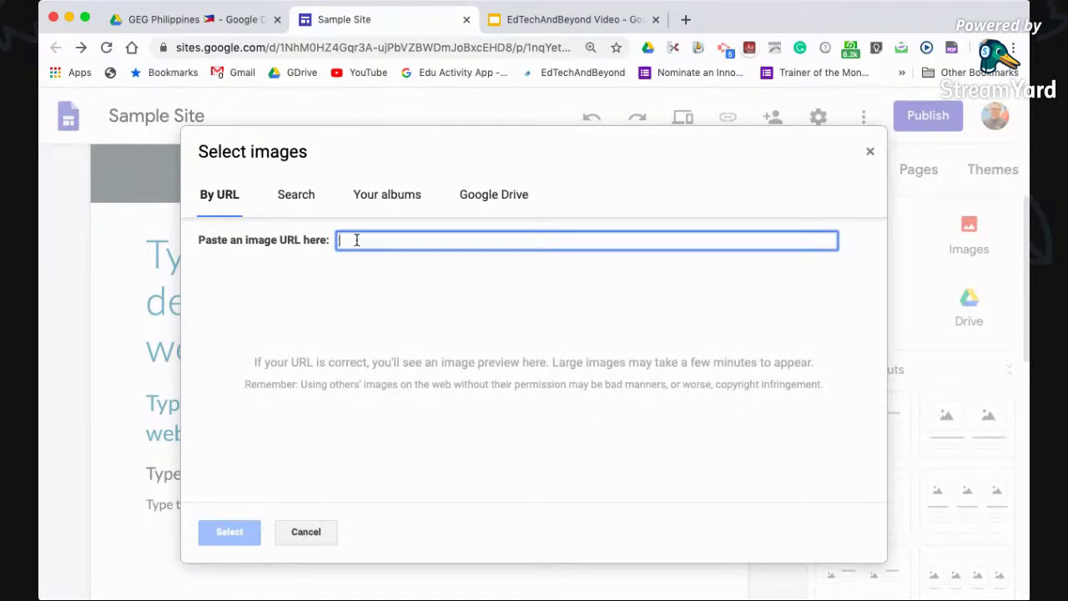
{"action": "type", "text": "Google Site"}
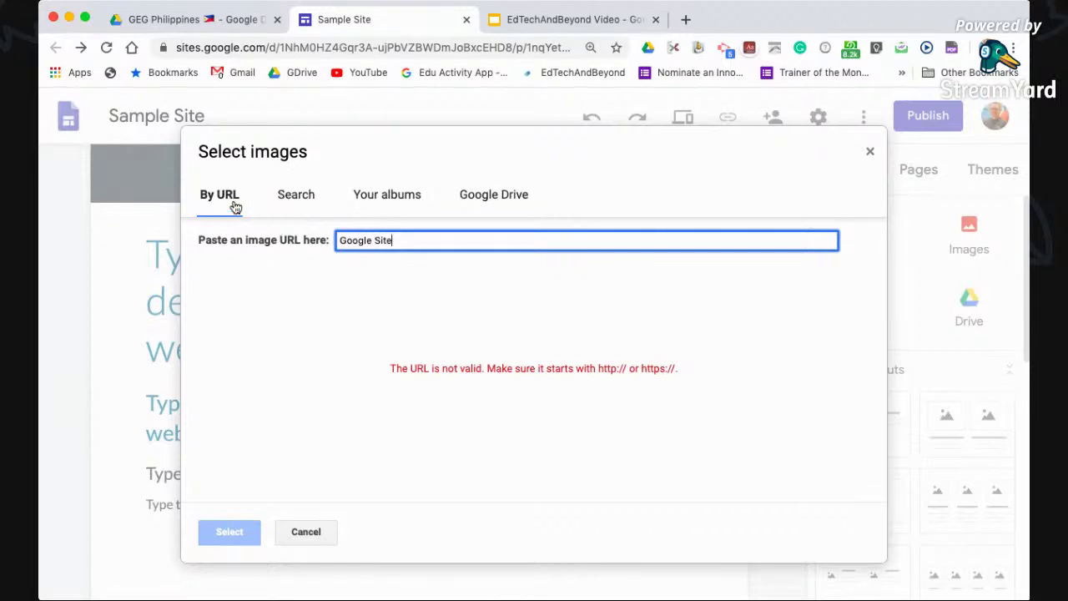
{"action": "left_click", "coordinate": [307, 194]}
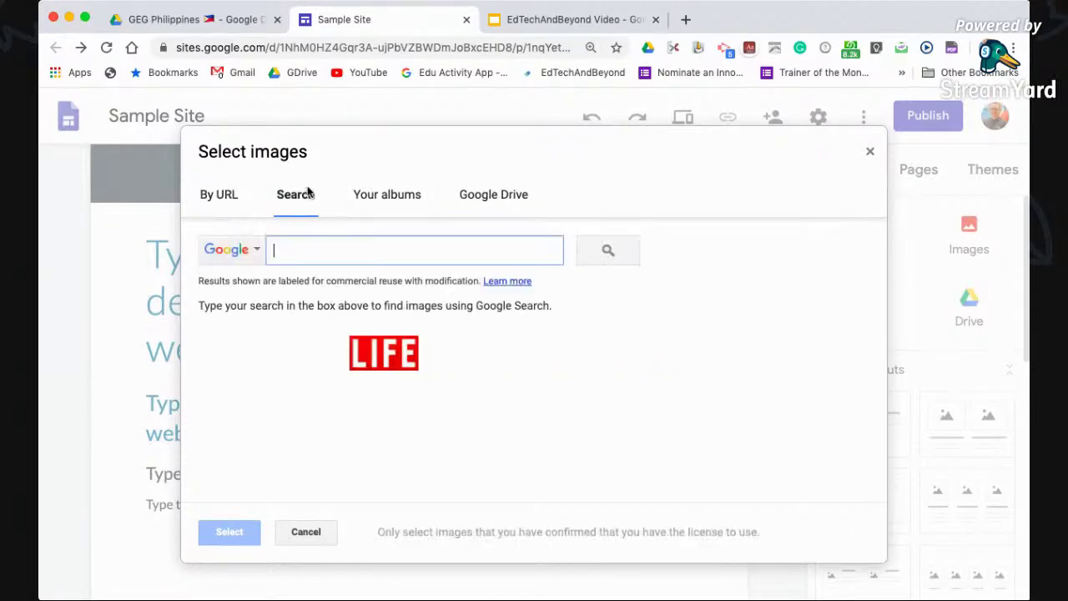
{"action": "left_click", "coordinate": [316, 247]}
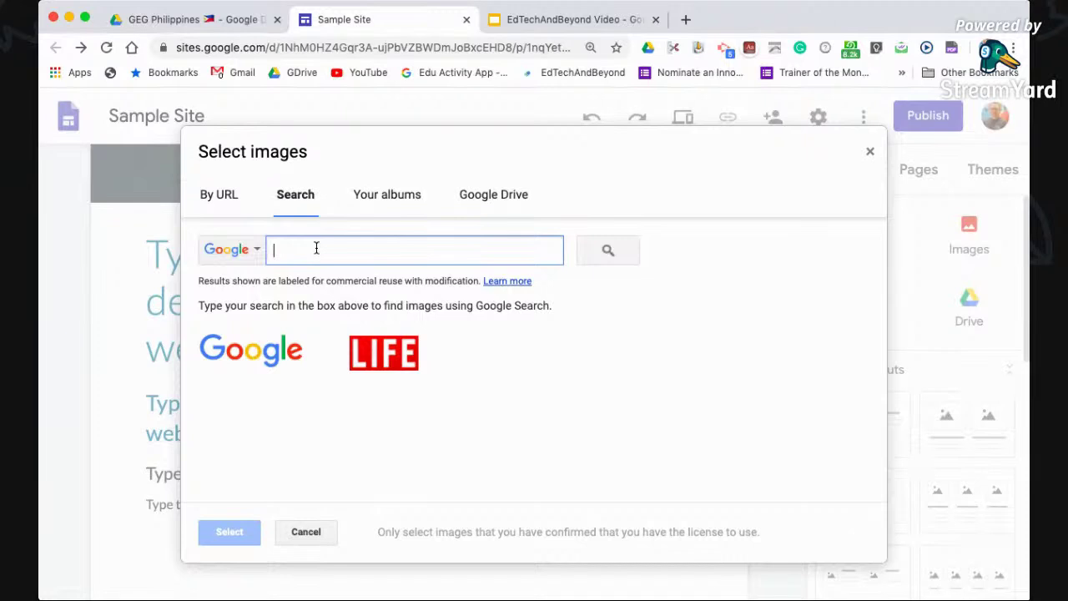
{"action": "type", "text": "GoogleSite"}
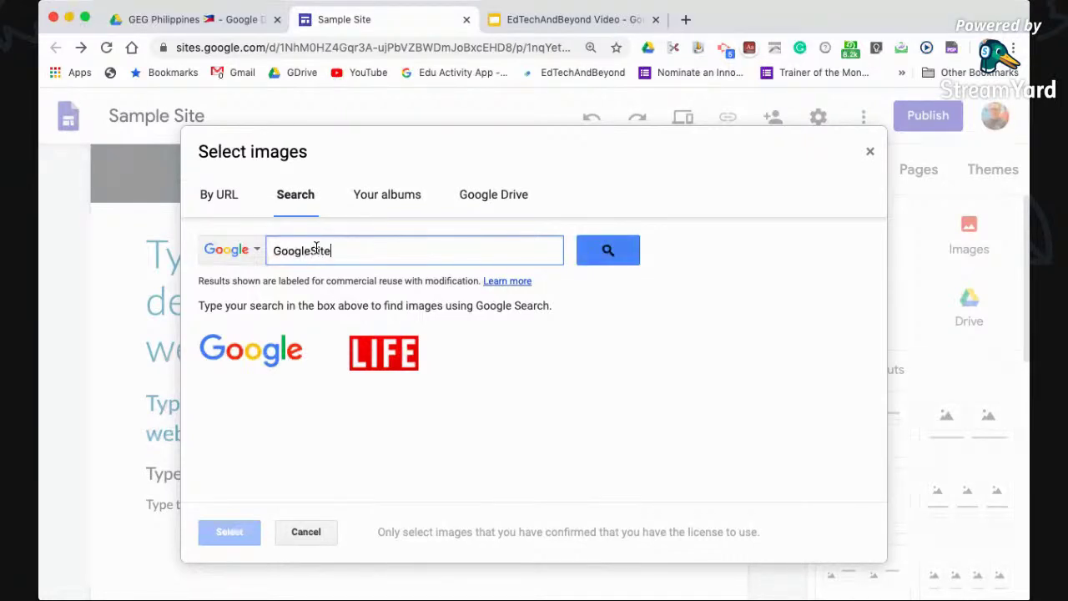
{"action": "left_click", "coordinate": [317, 250]}
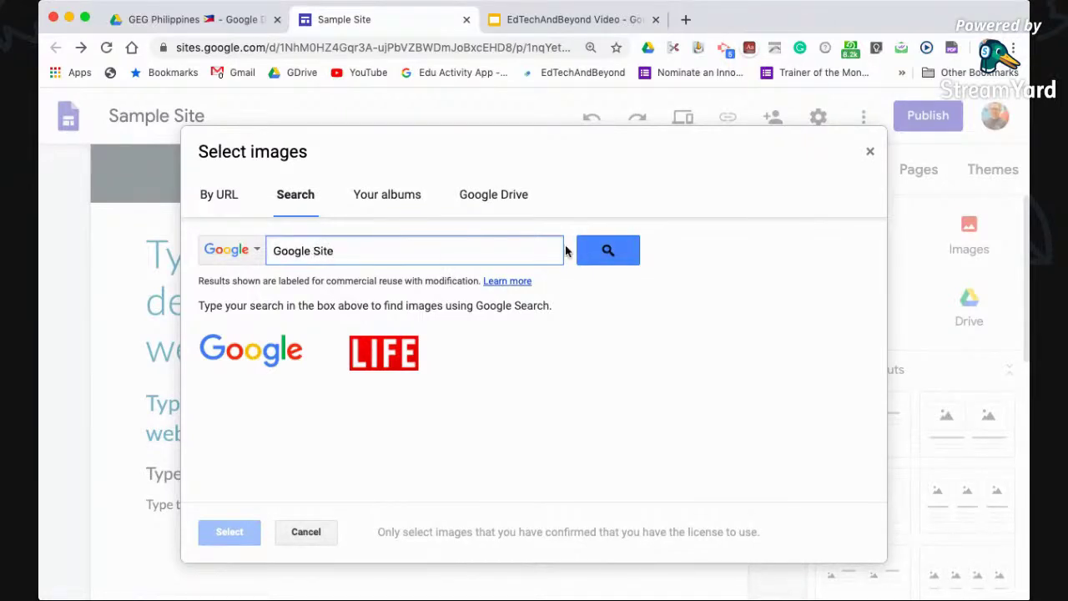
{"action": "left_click", "coordinate": [607, 250]}
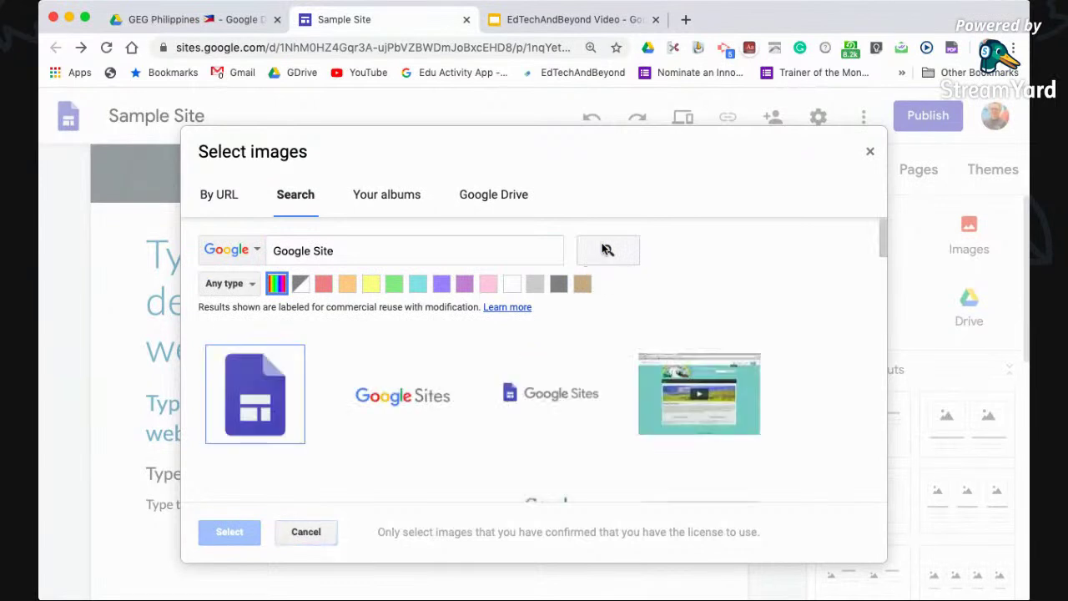
{"action": "left_click", "coordinate": [268, 384]}
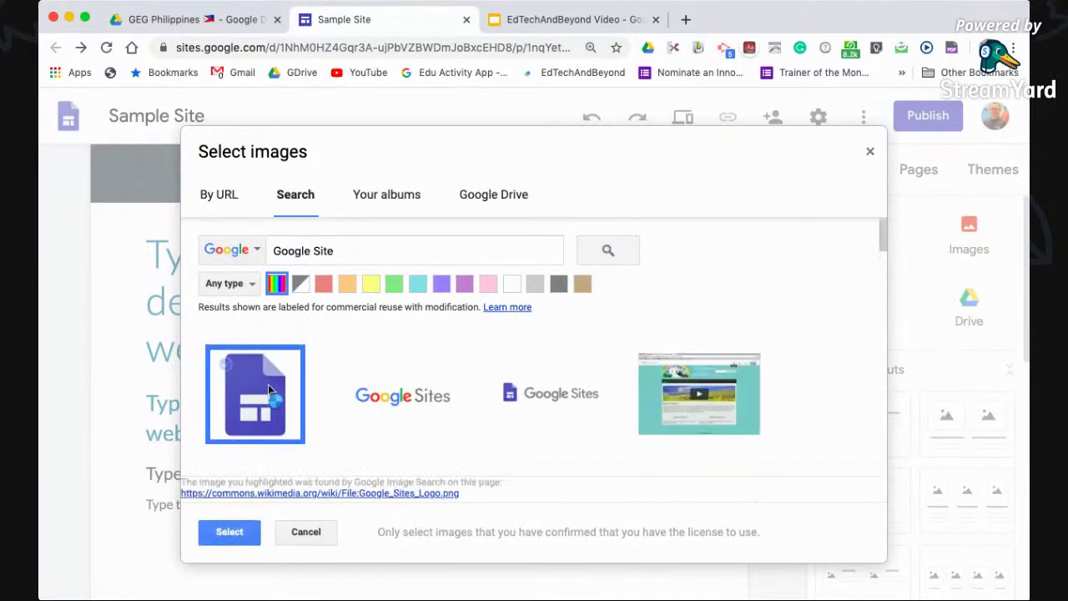
{"action": "double_click", "coordinate": [268, 384]}
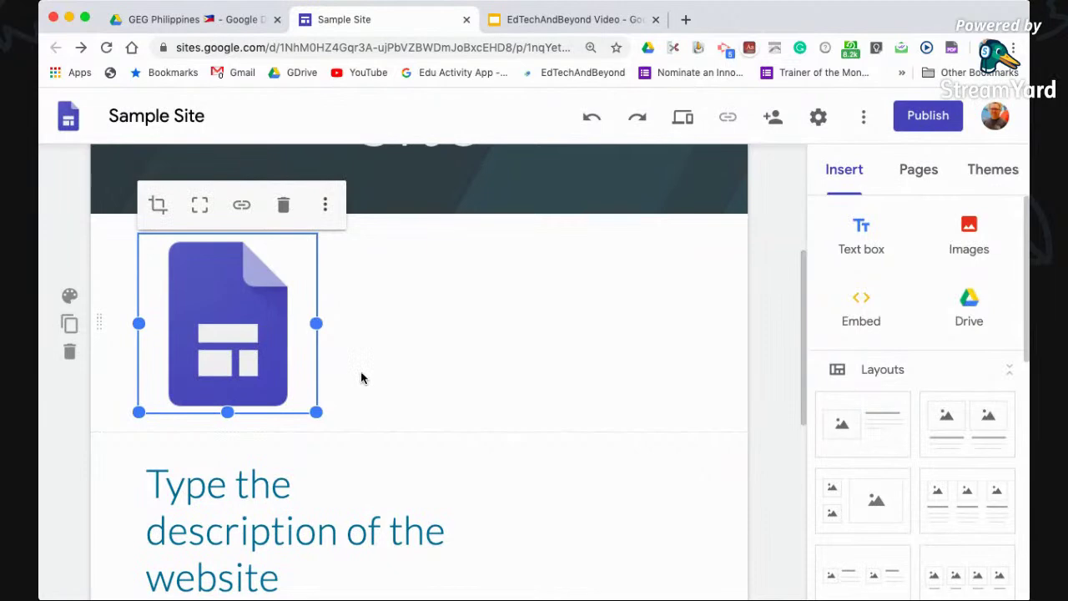
Step: Move the logo image into the description section beside the text and enlarge it to nearly fill the remaining width
{"action": "scroll", "coordinate": [361, 377], "scroll_direction": "down", "scroll_amount": 5}
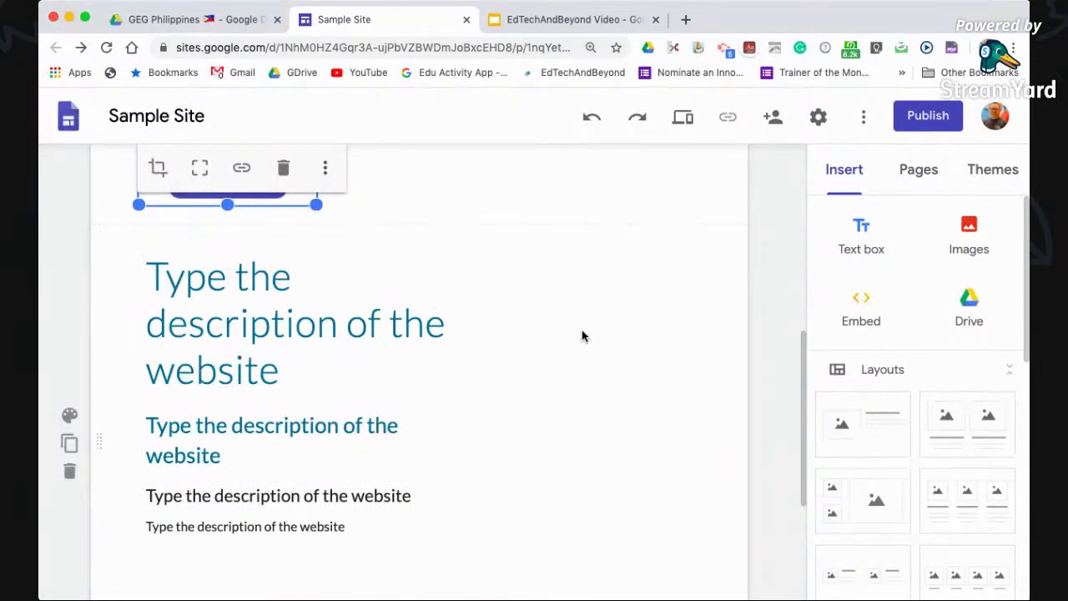
{"action": "scroll", "coordinate": [582, 335], "scroll_direction": "up", "scroll_amount": 5}
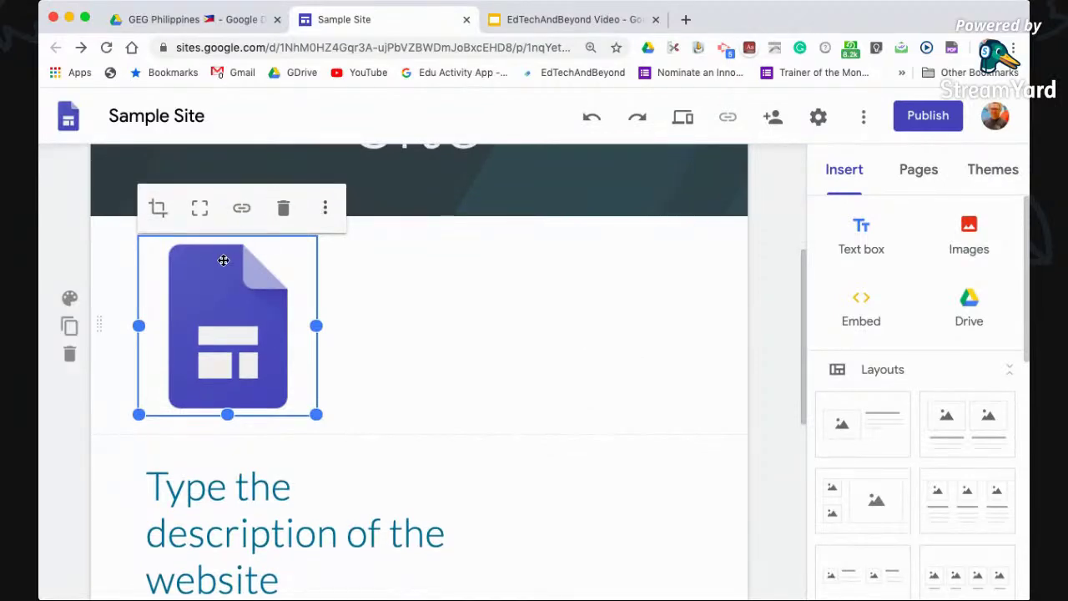
{"action": "left_click_drag", "start_coordinate": [224, 260], "coordinate": [537, 462]}
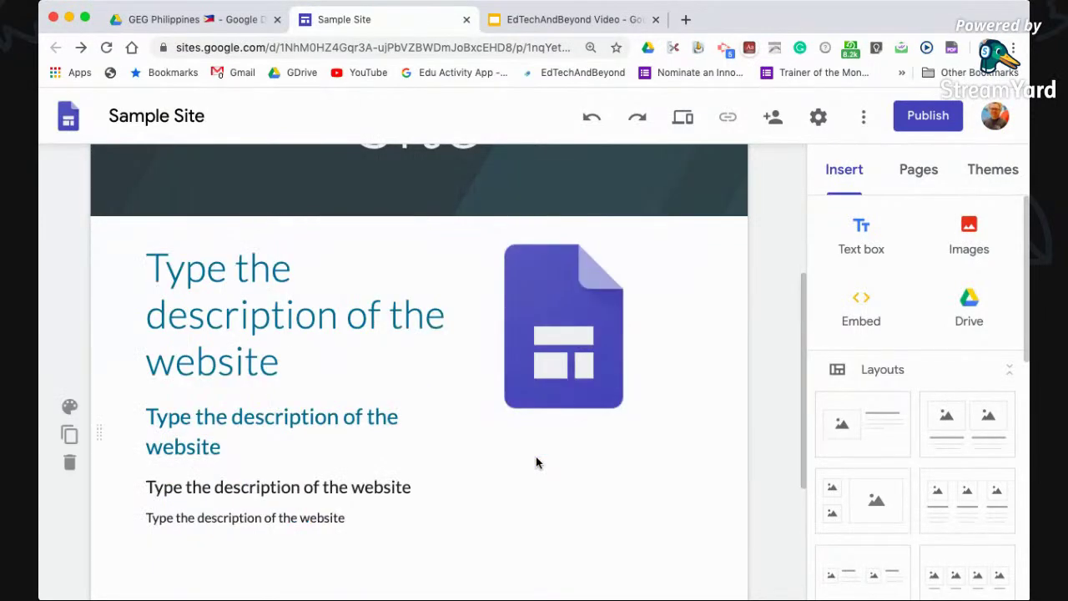
{"action": "left_click", "coordinate": [556, 372]}
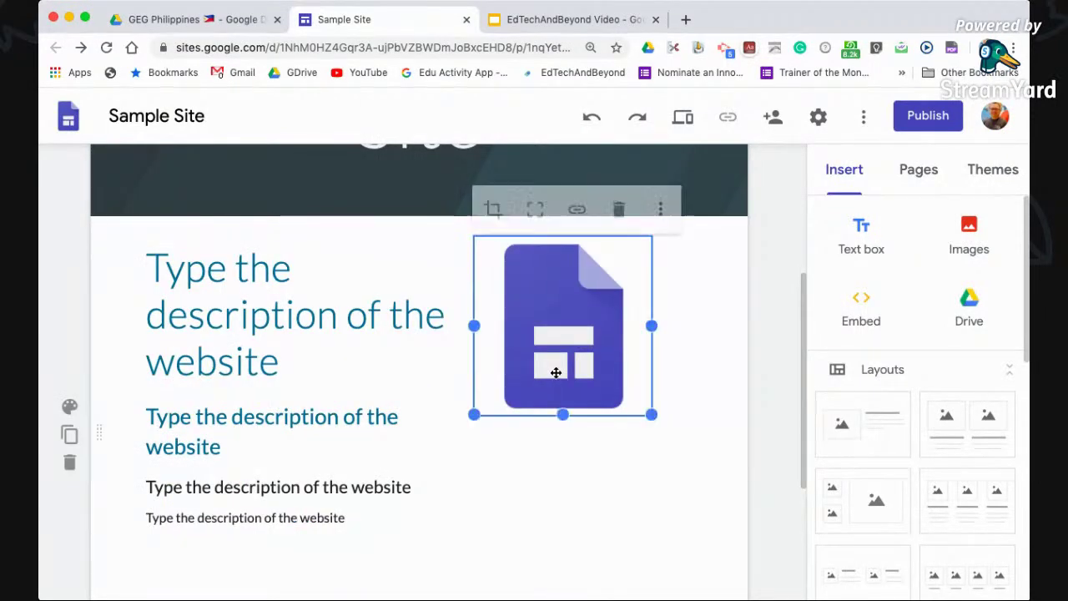
{"action": "left_click_drag", "start_coordinate": [654, 423], "coordinate": [703, 469]}
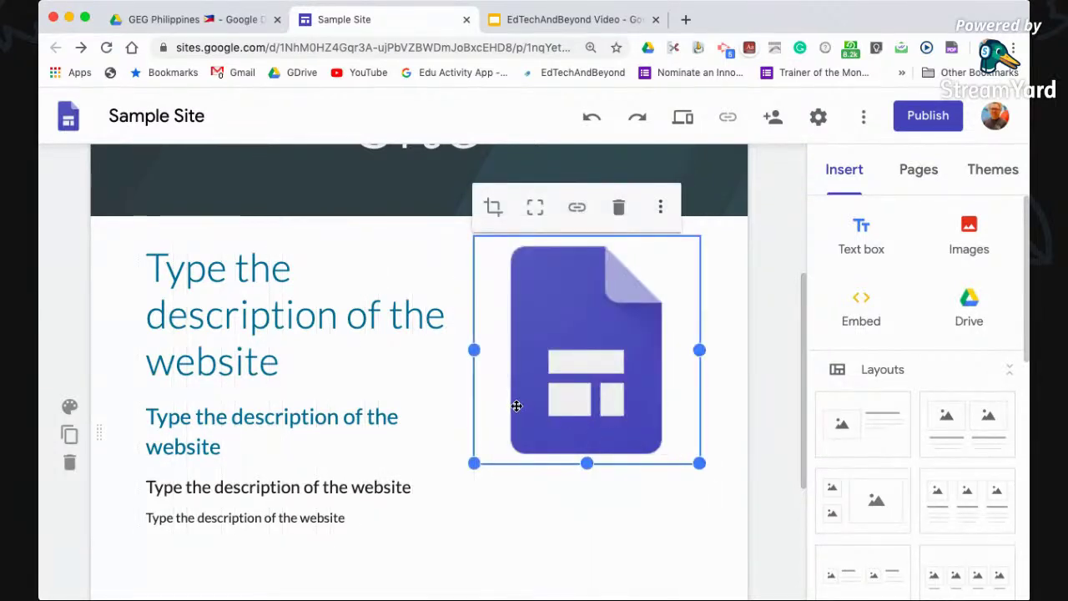
Step: Widen the "Welcome to Our Site" title box on both sides to span the header's content width
{"action": "scroll", "coordinate": [370, 386], "scroll_direction": "down", "scroll_amount": 1}
{"action": "scroll", "coordinate": [370, 386], "scroll_direction": "down", "scroll_amount": 5}
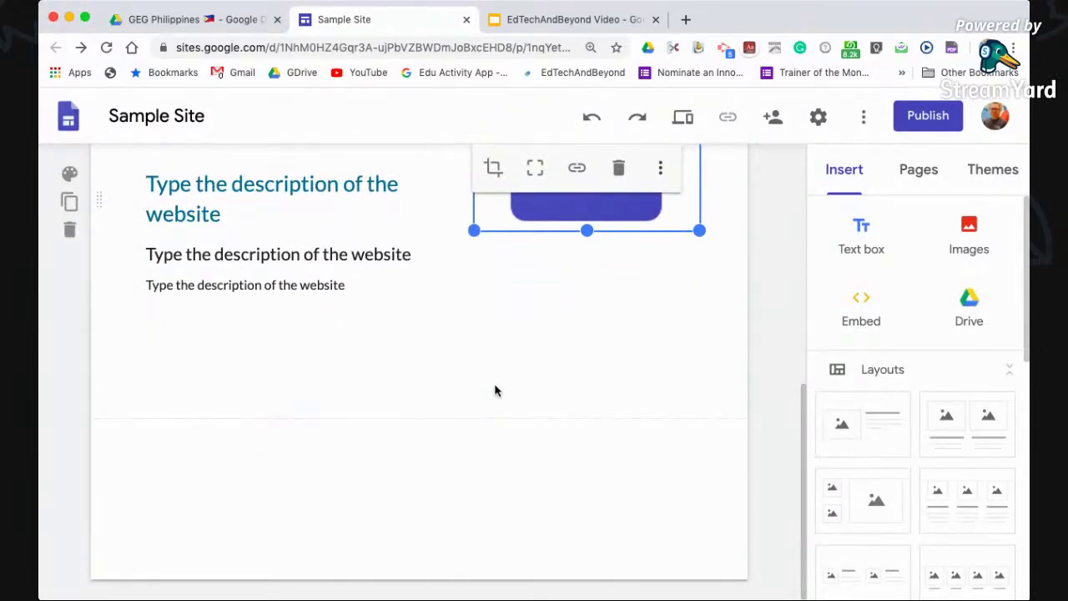
{"action": "scroll", "coordinate": [495, 390], "scroll_direction": "up", "scroll_amount": 7}
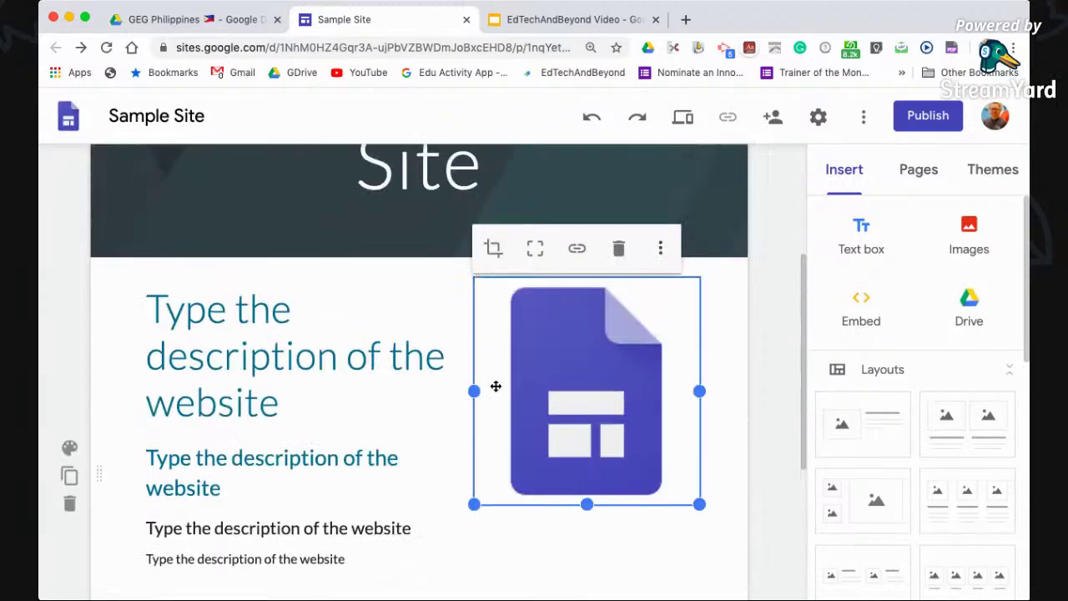
{"action": "scroll", "coordinate": [496, 385], "scroll_direction": "up", "scroll_amount": 5}
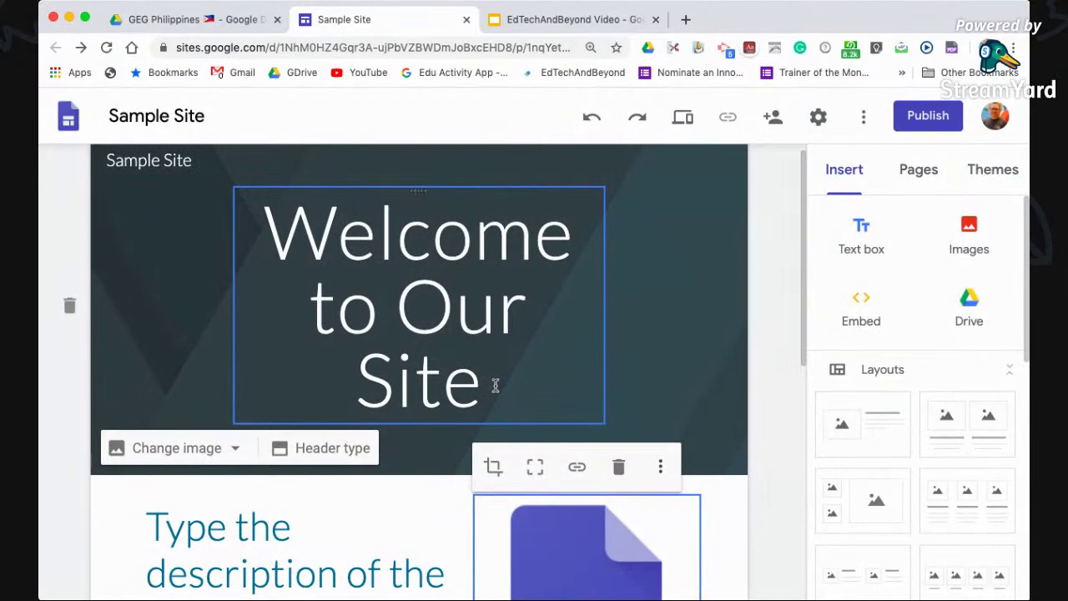
{"action": "left_click", "coordinate": [495, 385]}
{"action": "left_click_drag", "start_coordinate": [236, 306], "coordinate": [136, 284]}
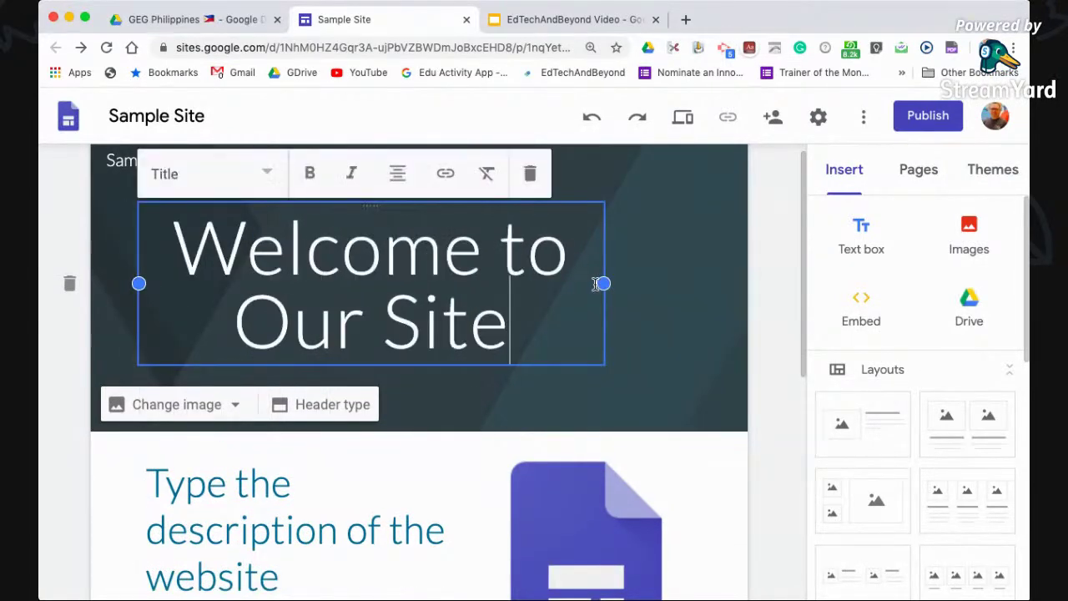
{"action": "left_click_drag", "start_coordinate": [604, 283], "coordinate": [700, 284]}
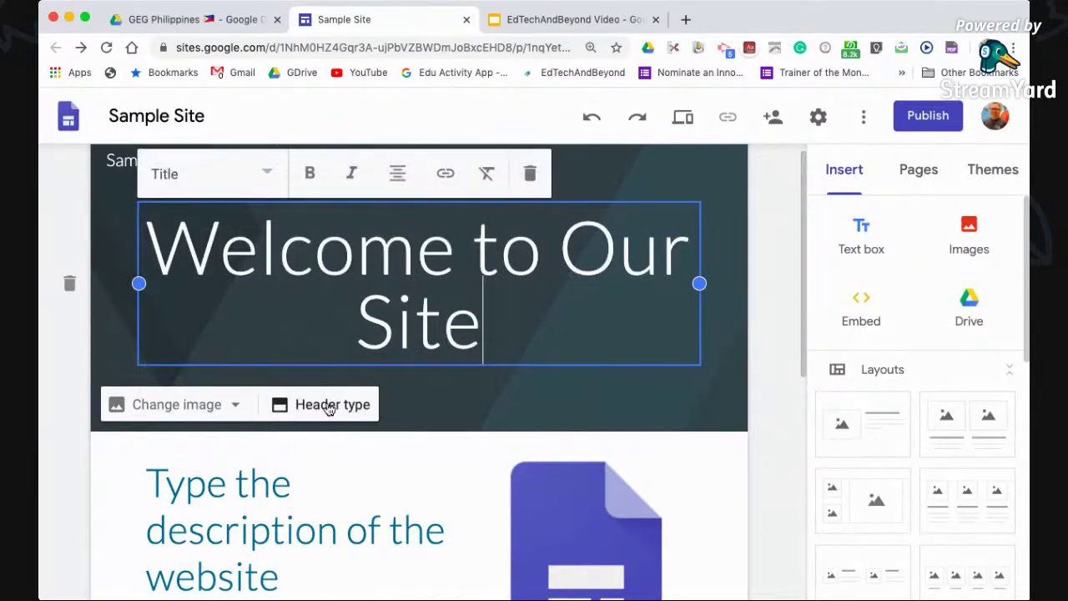
Step: Change the header image to the gallery photo of colourful hanging paper strips
{"action": "left_click", "coordinate": [302, 406]}
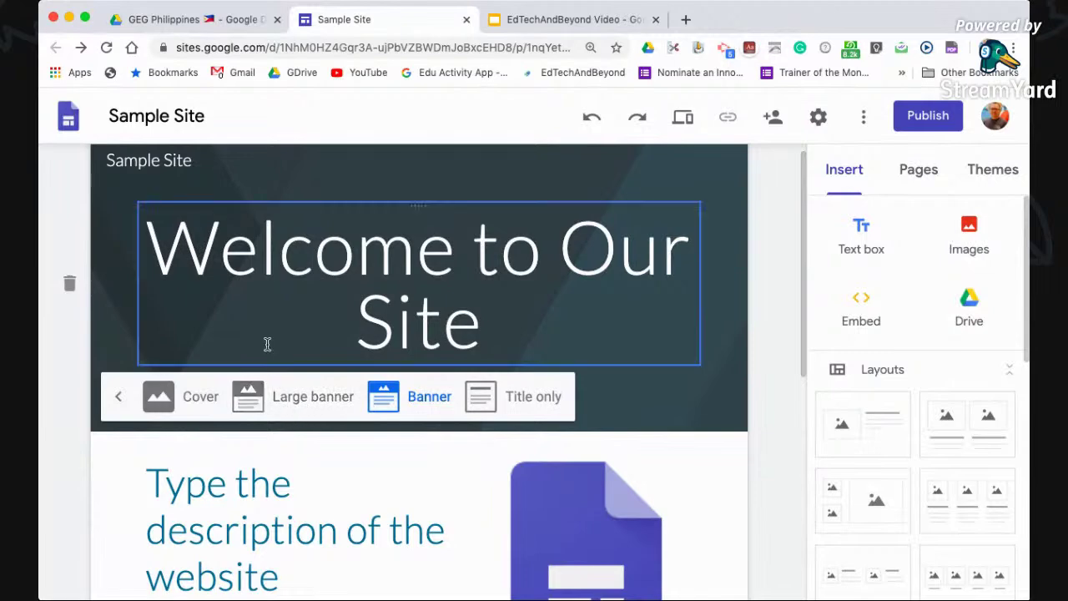
{"action": "left_click", "coordinate": [114, 359]}
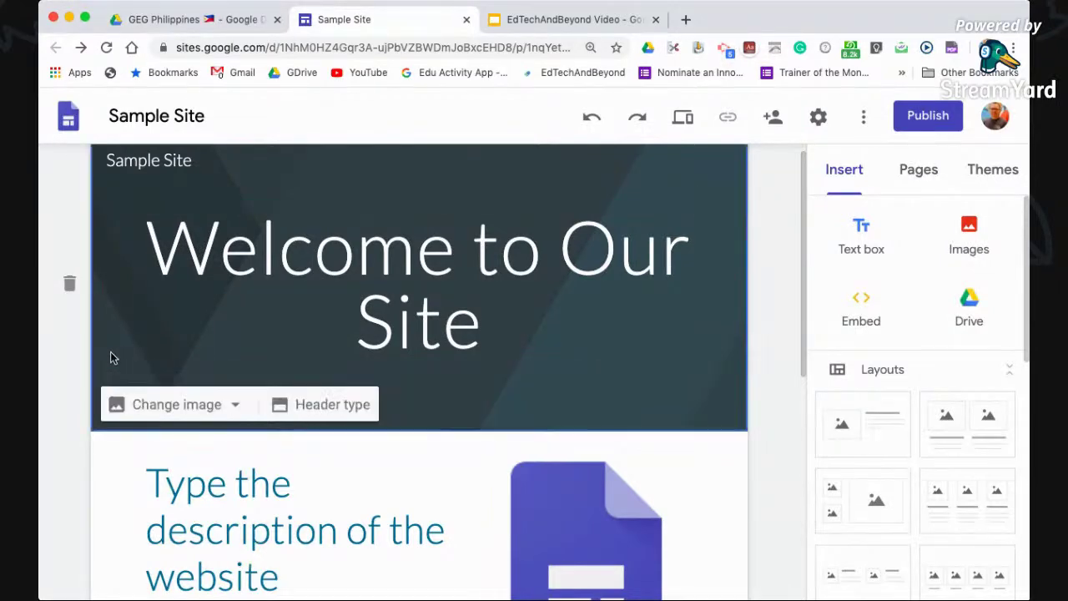
{"action": "left_click", "coordinate": [192, 411]}
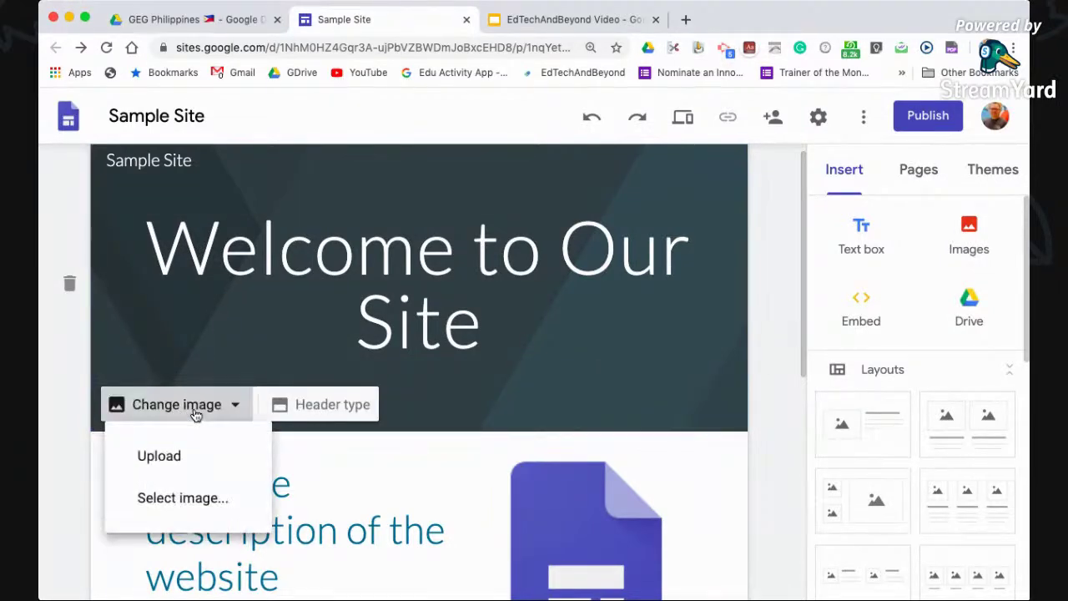
{"action": "left_click", "coordinate": [213, 510]}
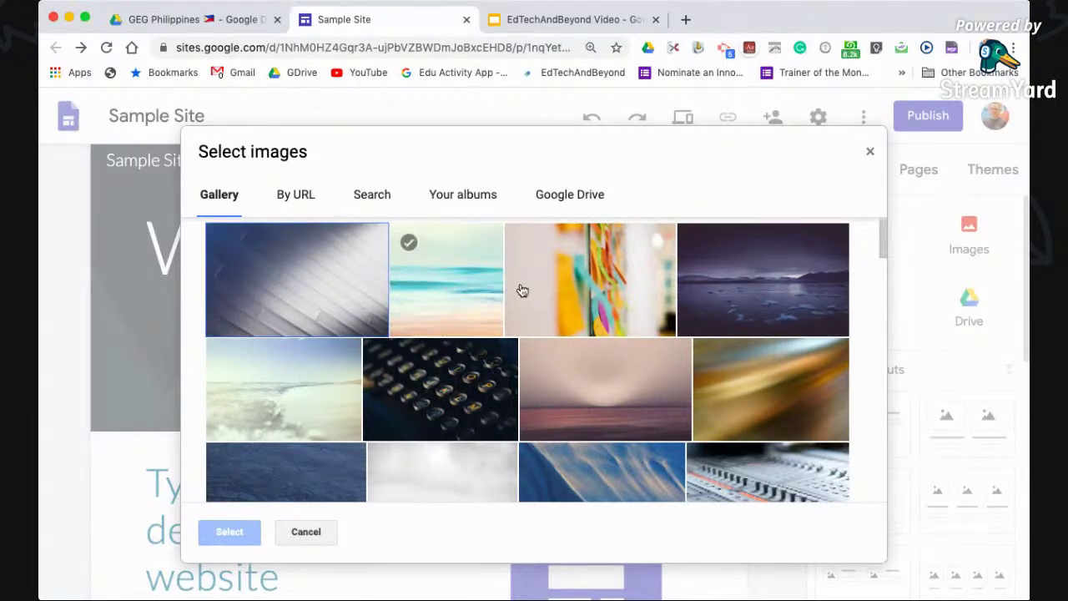
{"action": "left_click", "coordinate": [568, 294]}
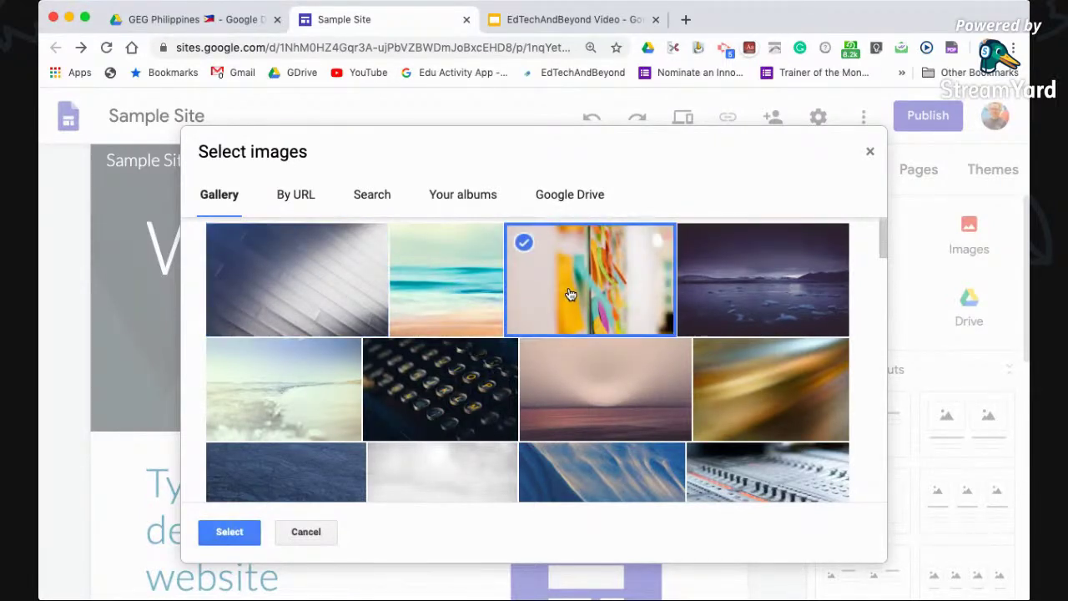
{"action": "left_click", "coordinate": [220, 532]}
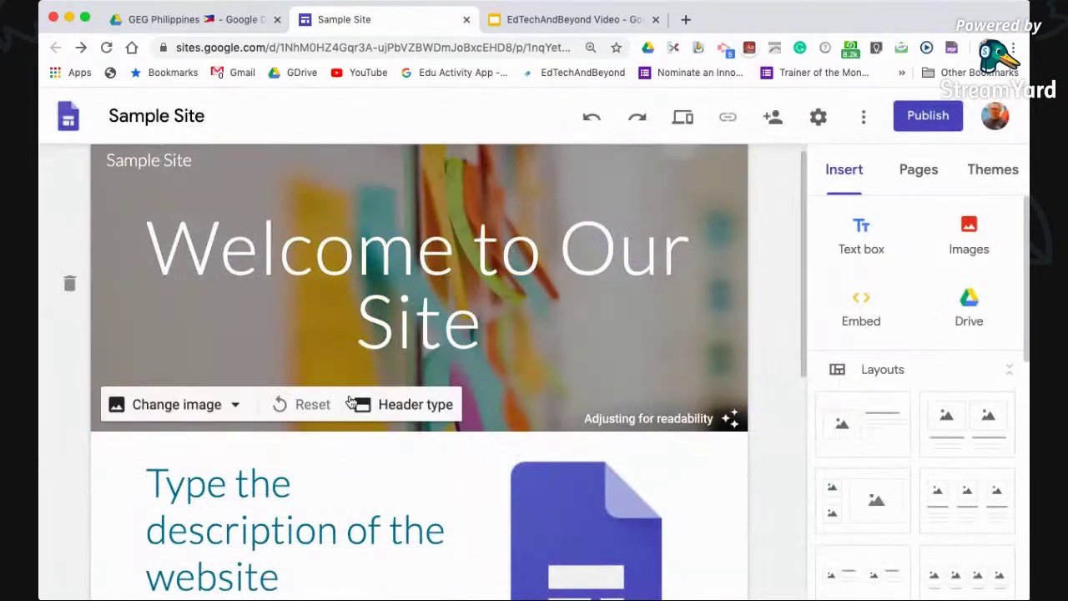
Step: Add a new page named "Week 1", and switch to the Home page and back to Week 1
{"action": "scroll", "coordinate": [365, 340], "scroll_direction": "down", "scroll_amount": 3}
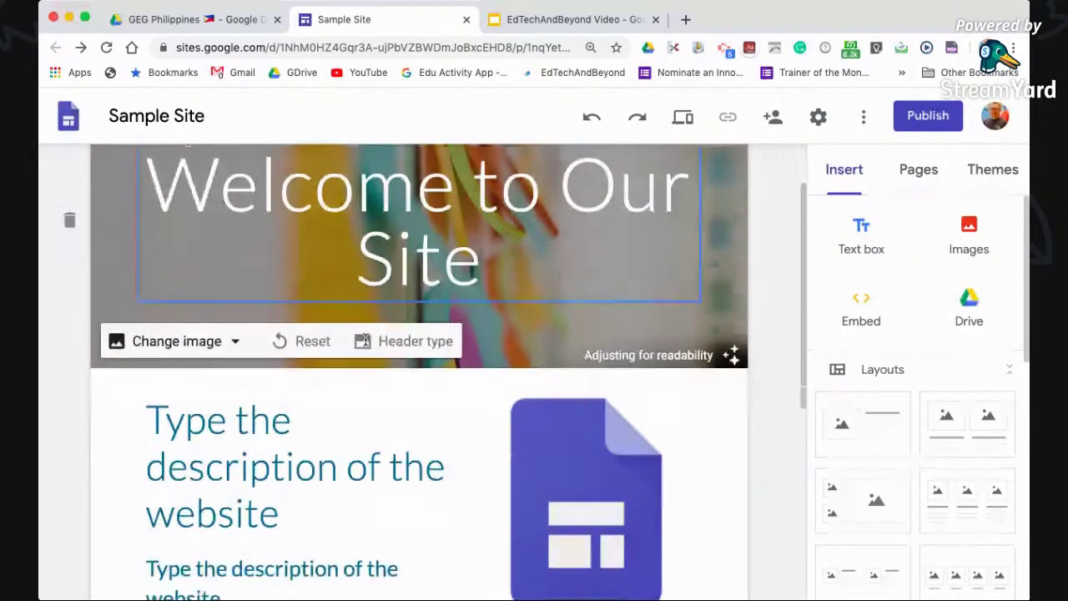
{"action": "scroll", "coordinate": [364, 340], "scroll_direction": "down", "scroll_amount": 2}
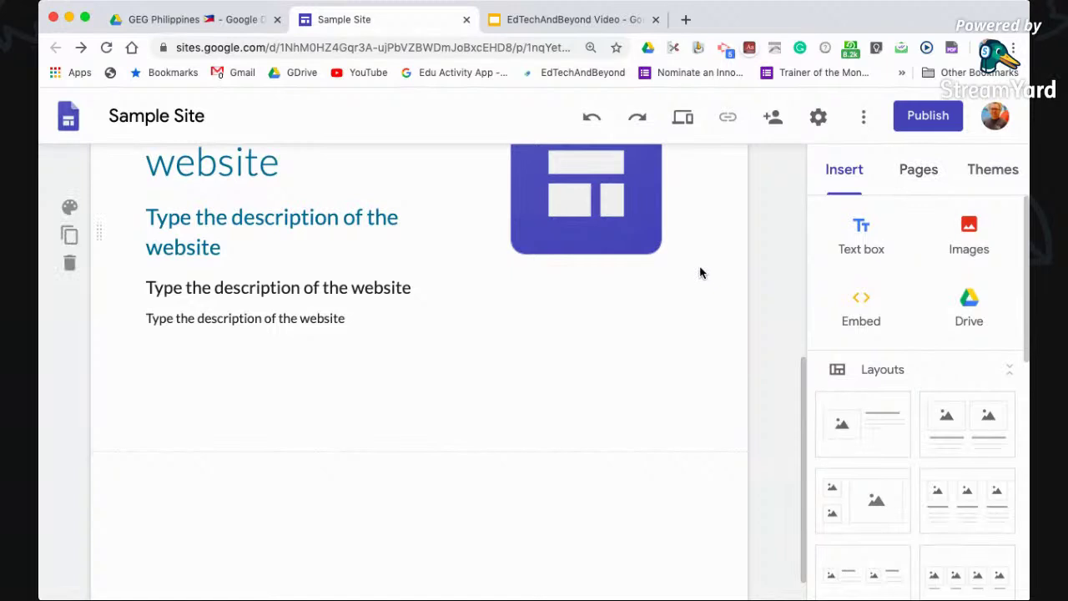
{"action": "left_click", "coordinate": [911, 170]}
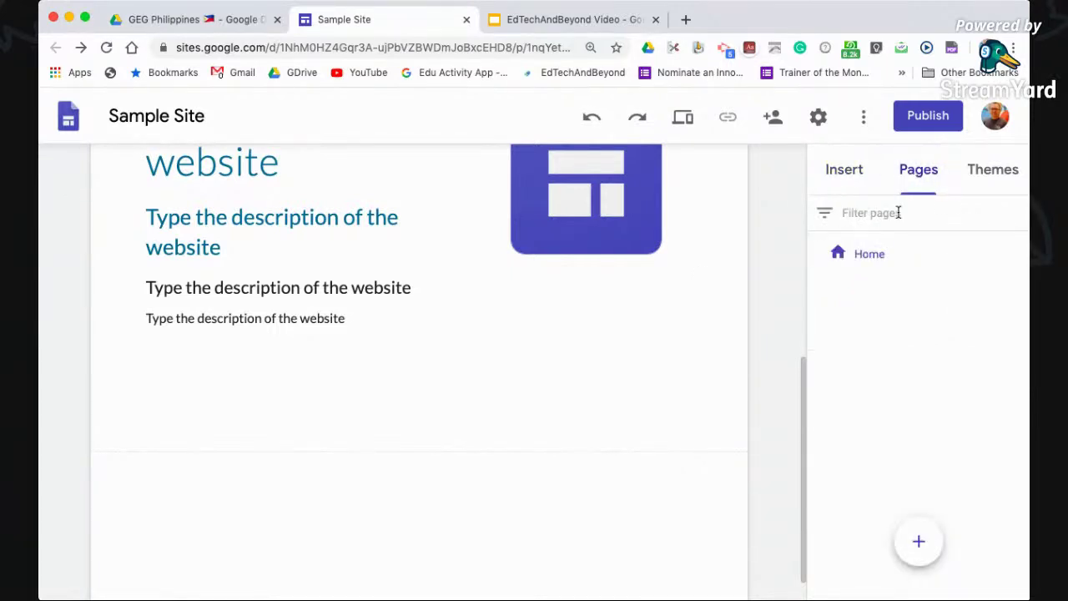
{"action": "mouse_move", "coordinate": [914, 543]}
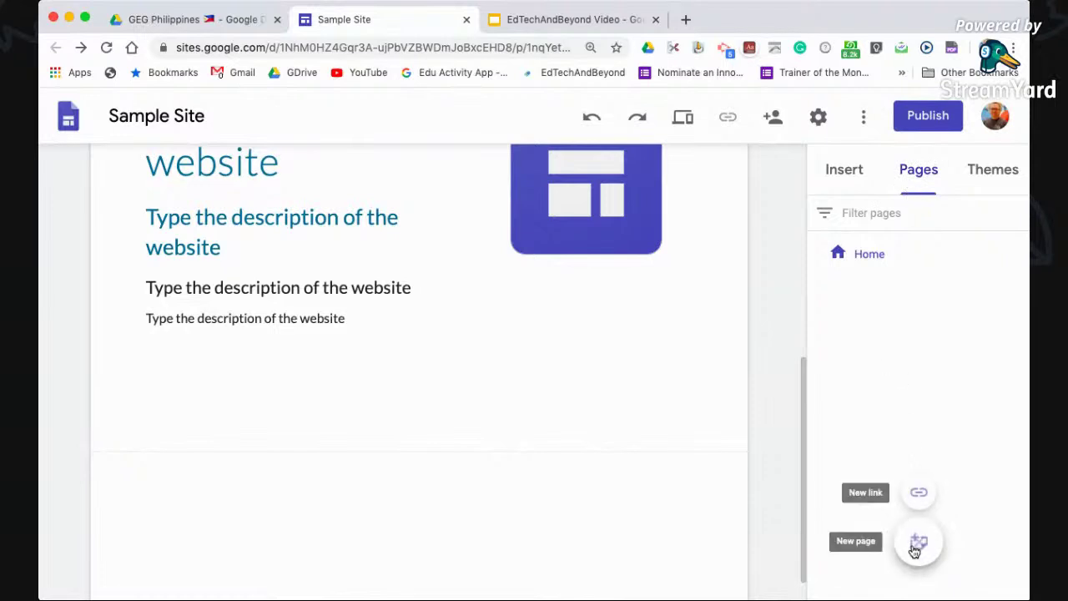
{"action": "left_click", "coordinate": [919, 544]}
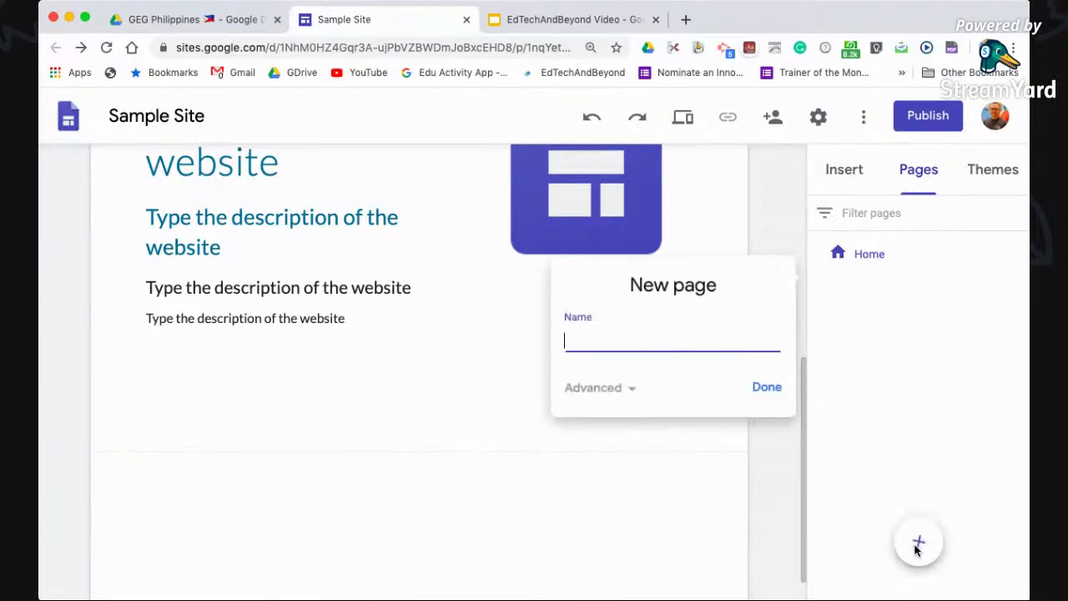
{"action": "type", "text": "Pa"}
{"action": "key", "text": "BackSpace"}
{"action": "key", "text": "BackSpace"}
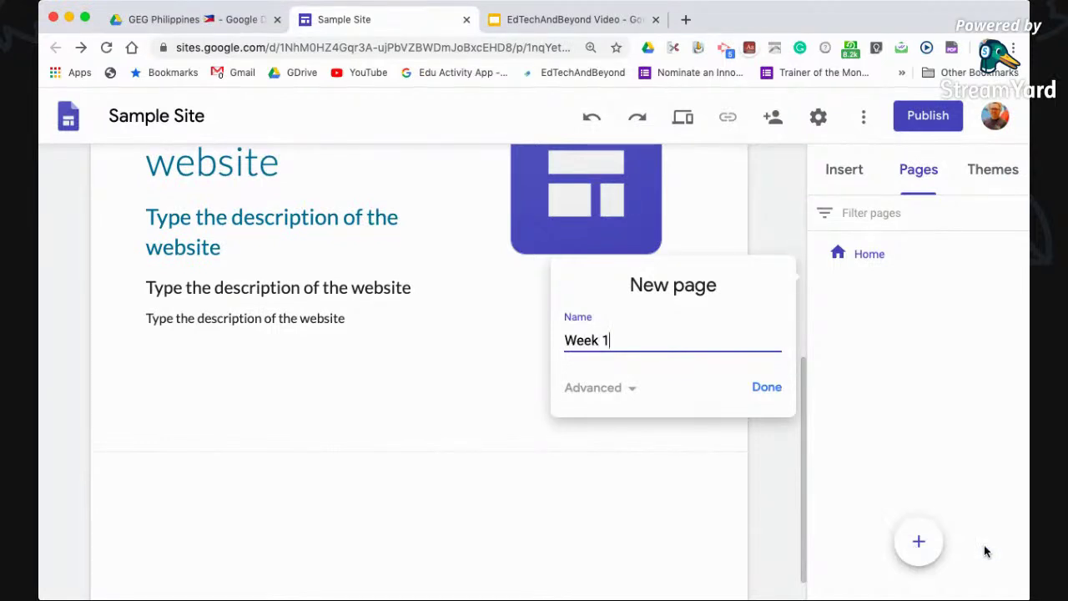
{"action": "left_click", "coordinate": [768, 392]}
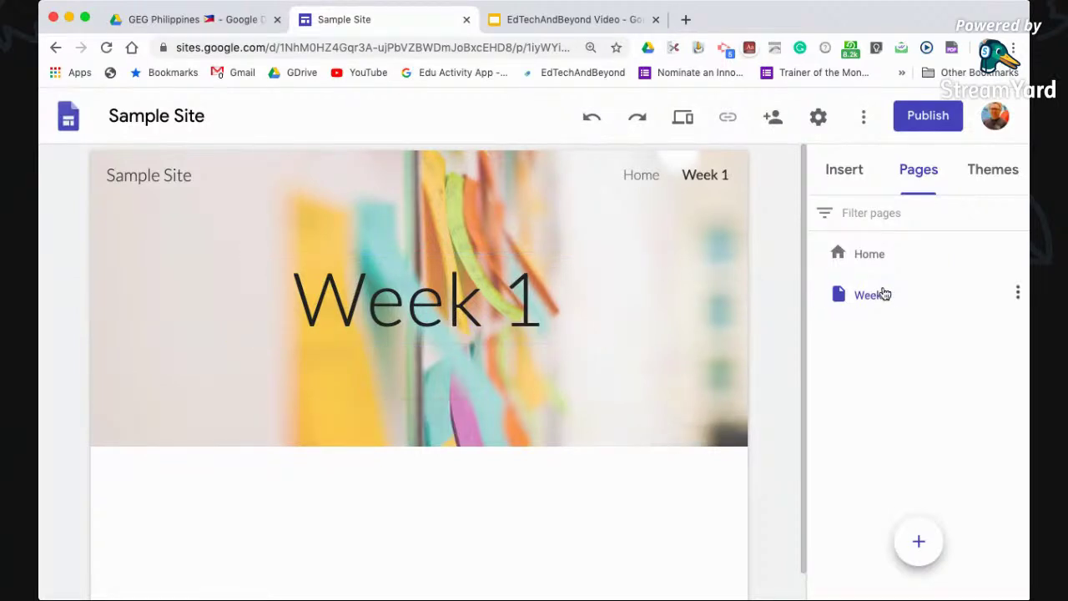
{"action": "left_click", "coordinate": [889, 259]}
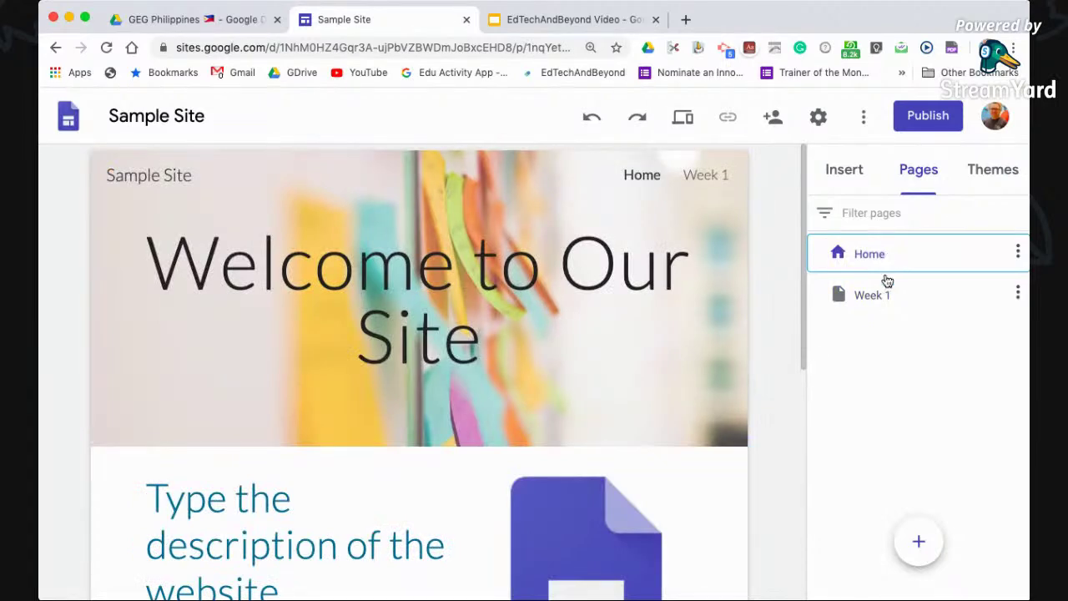
{"action": "left_click", "coordinate": [873, 302]}
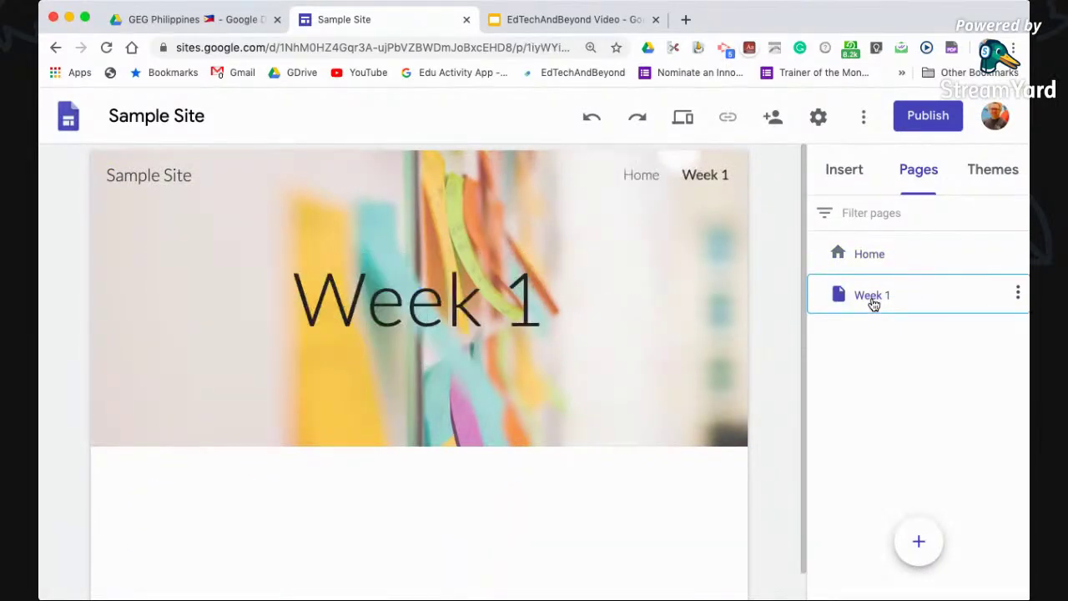
Step: Select the gallery photo of the pale teal seascape as the header image for the Week 1 page
{"action": "mouse_move", "coordinate": [332, 375]}
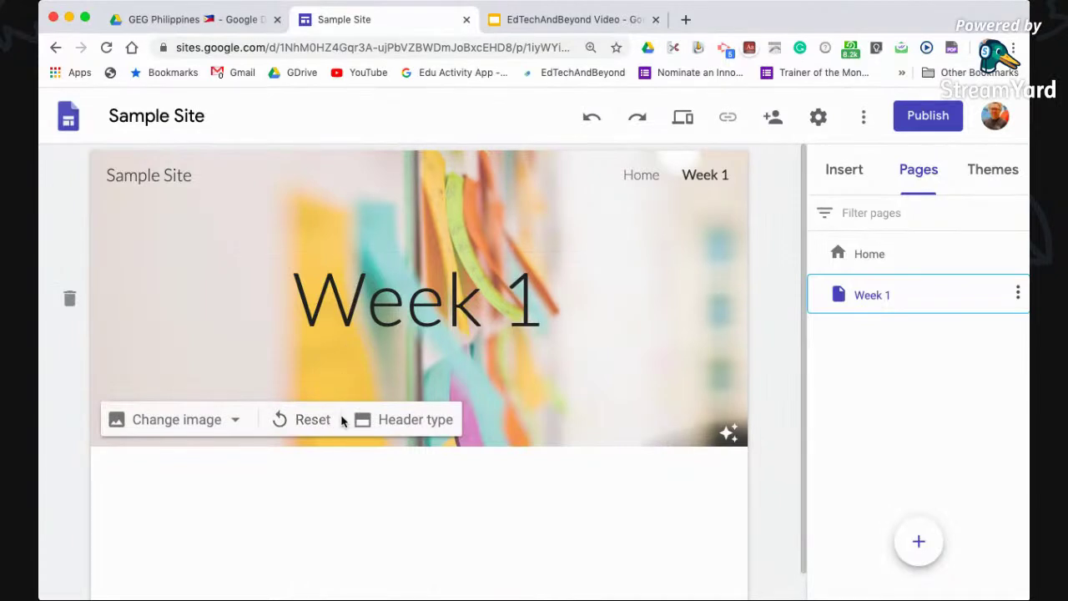
{"action": "left_click", "coordinate": [200, 424]}
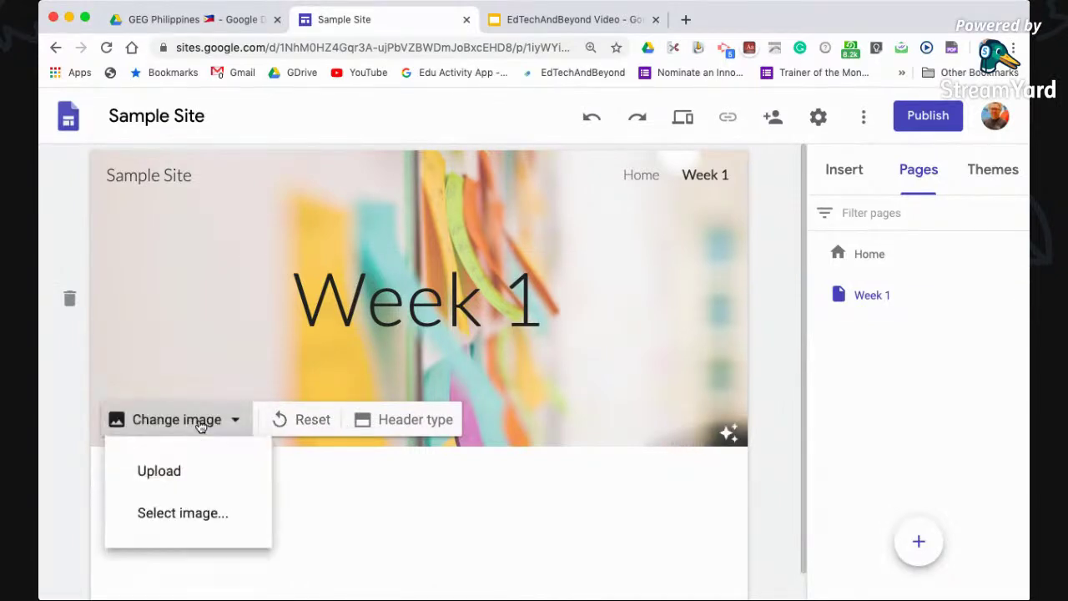
{"action": "left_click", "coordinate": [203, 514]}
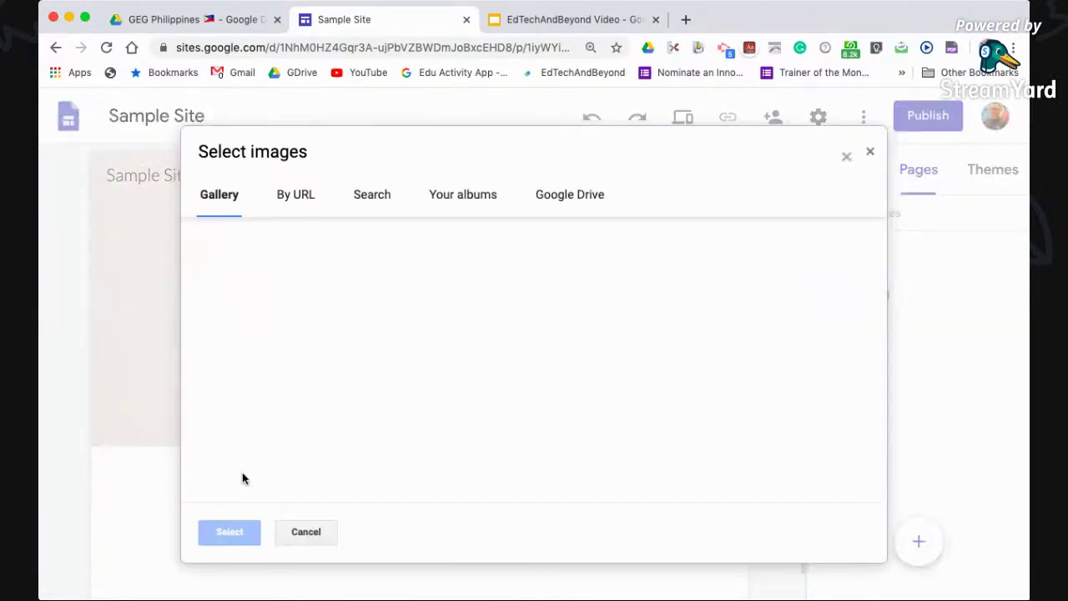
{"action": "left_click", "coordinate": [489, 295]}
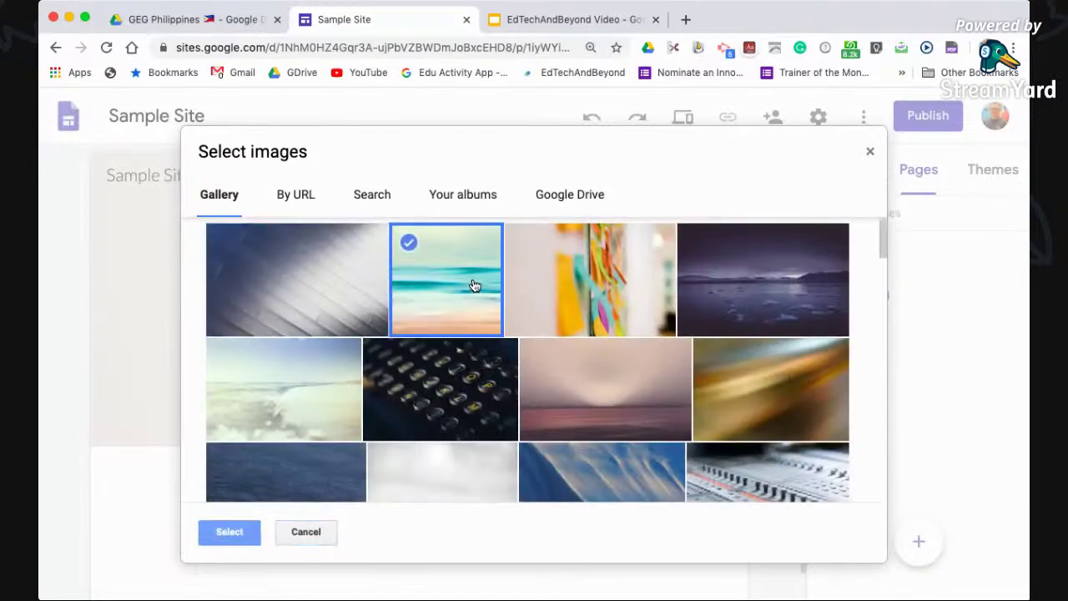
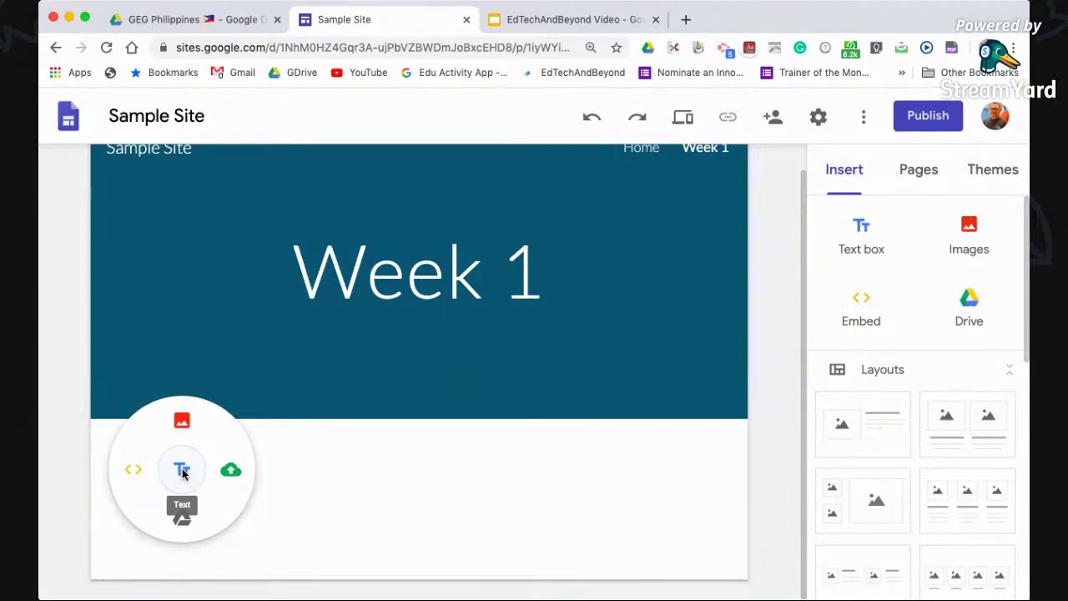
Step: Insert a text box below the Week 1 header with the line "Objectives:" and a bulleted first item "Objective one"
{"action": "left_click", "coordinate": [184, 474]}
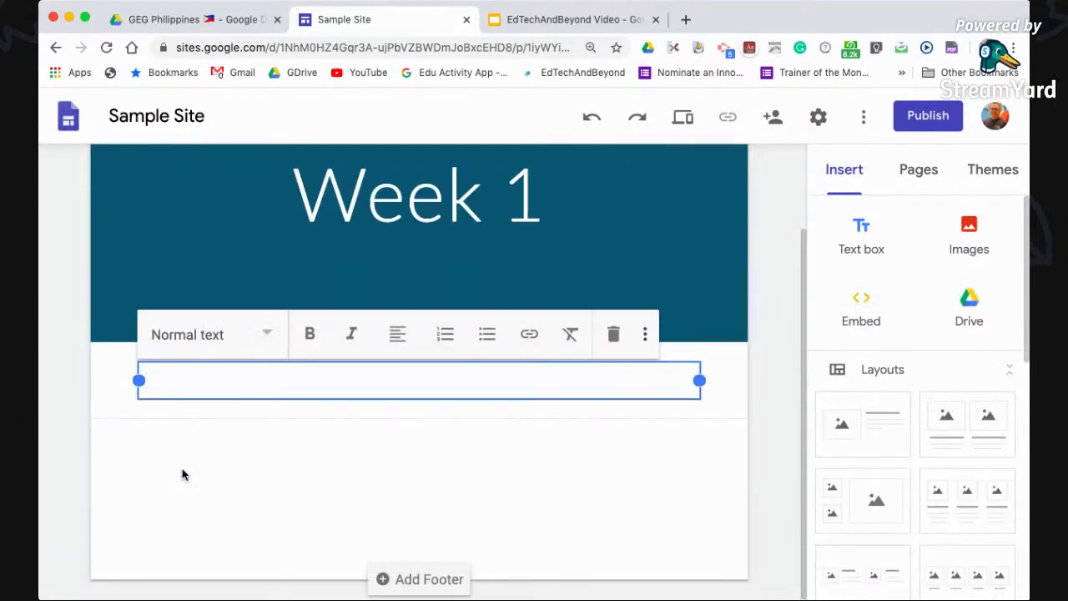
{"action": "type", "text": "Objective"}
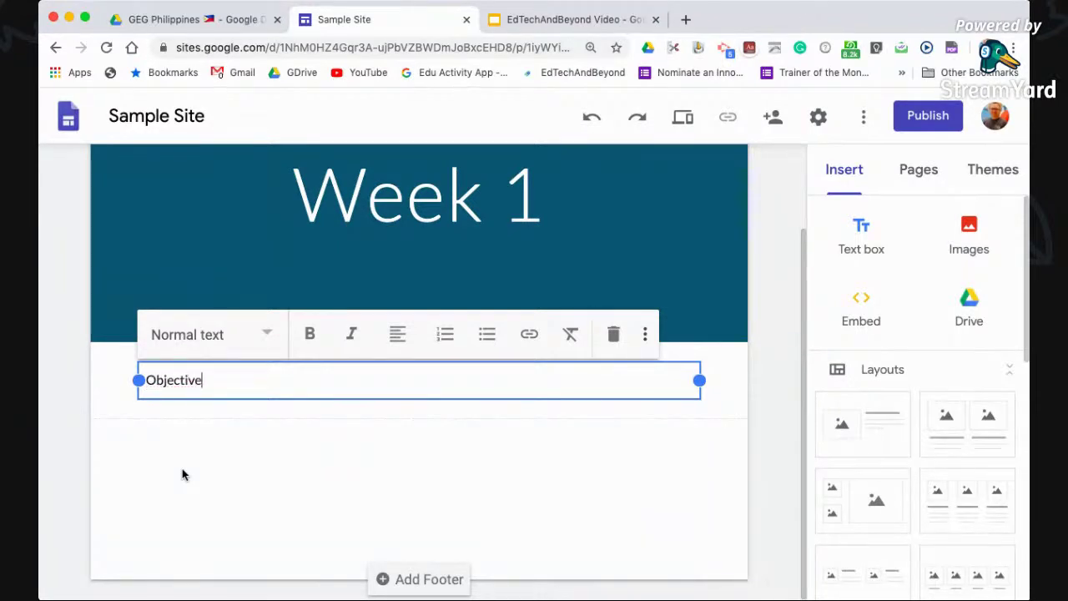
{"action": "type", "text": "s:"}
{"action": "key", "text": "Return"}
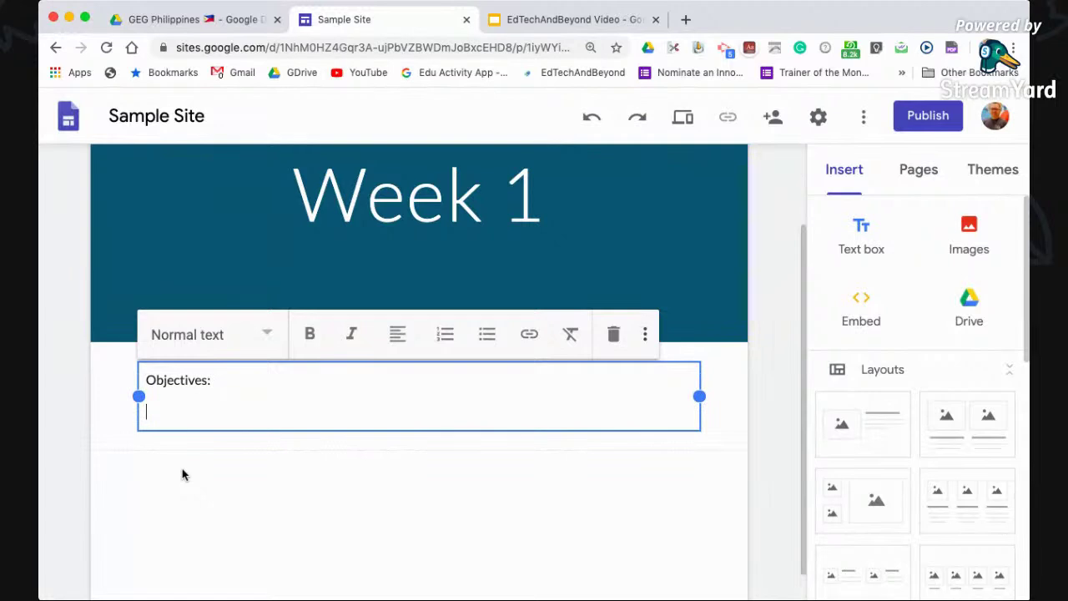
{"action": "left_click", "coordinate": [491, 337]}
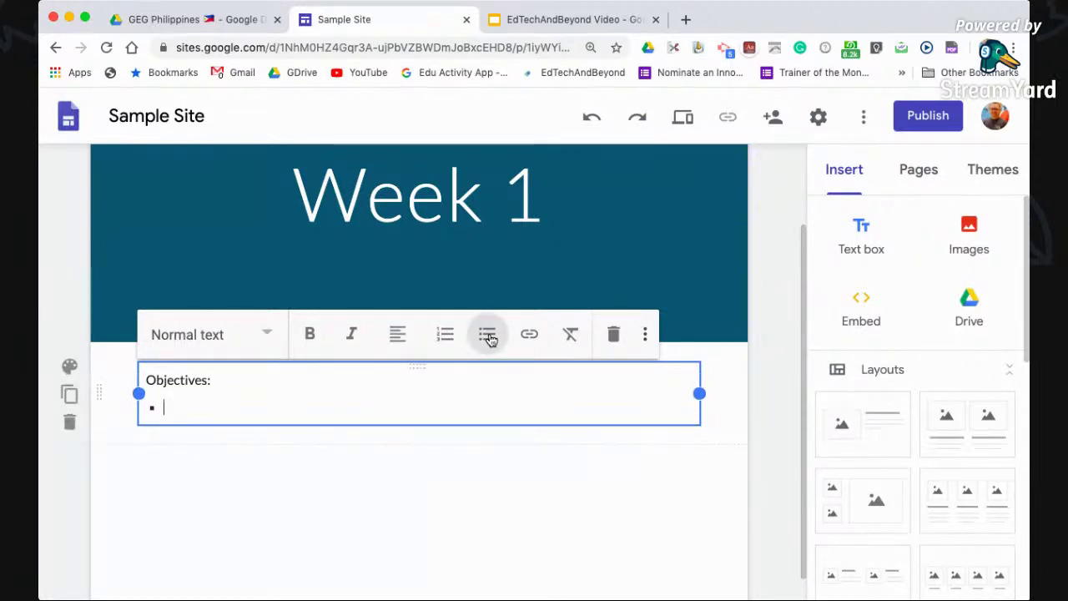
{"action": "type", "text": "Objective one"}
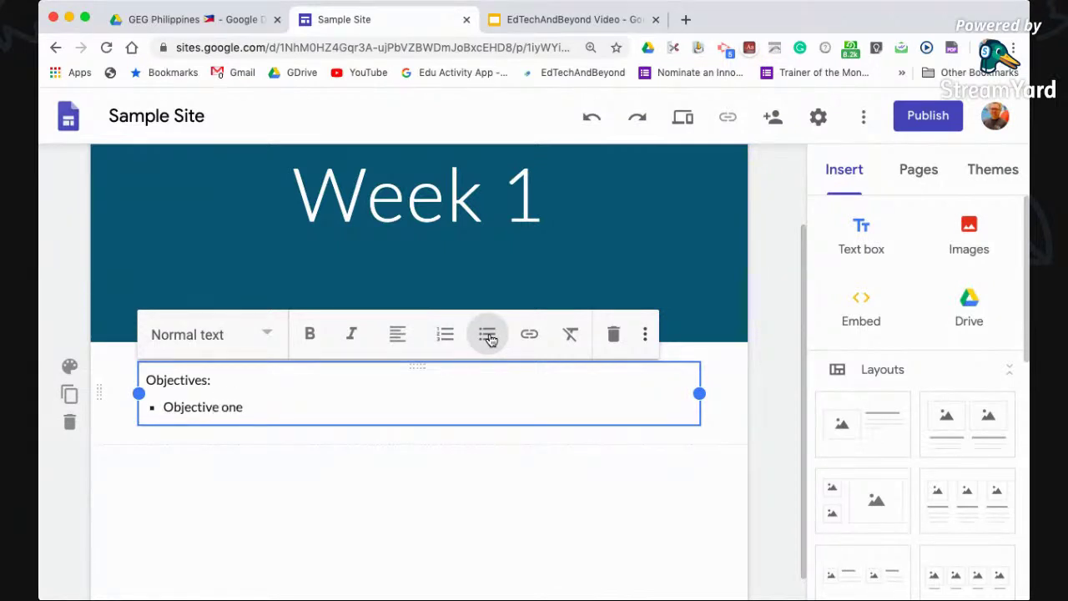
Step: Add the bullets "Objective two" and "Objective three" by copying the word "Objective", and end the list with a blank line
{"action": "key", "text": "Return"}
{"action": "key", "text": "Up"}
{"action": "key", "text": "alt+shift+Right"}
{"action": "key", "text": "super+c"}
{"action": "key", "text": "Down"}
{"action": "key", "text": "super+v"}
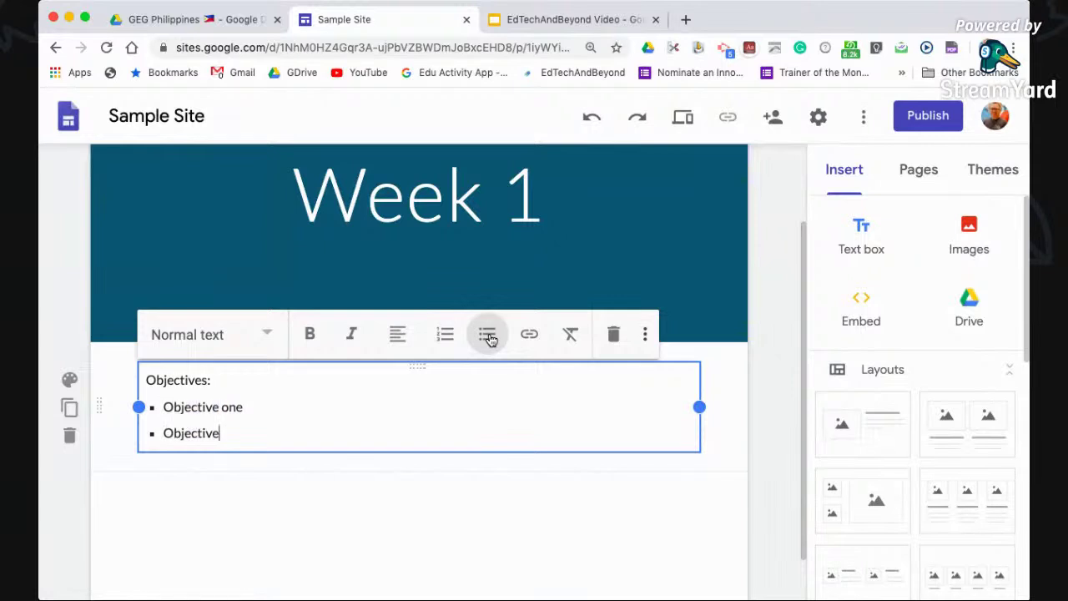
{"action": "type", "text": "twot"}
{"action": "key", "text": "Return"}
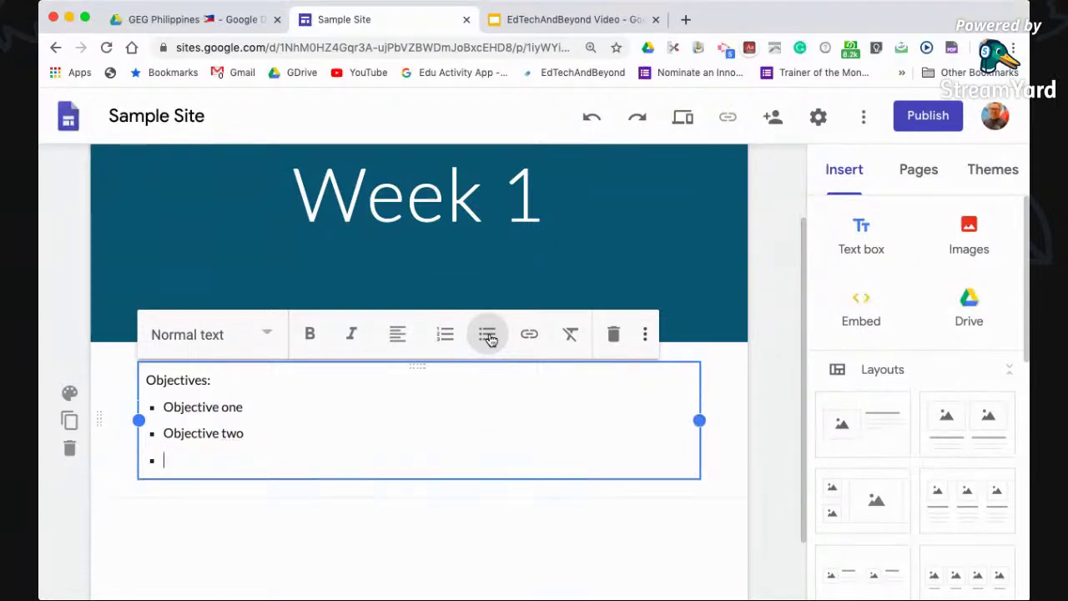
{"action": "key", "text": "super+v"}
{"action": "type", "text": "three"}
{"action": "key", "text": "Return"}
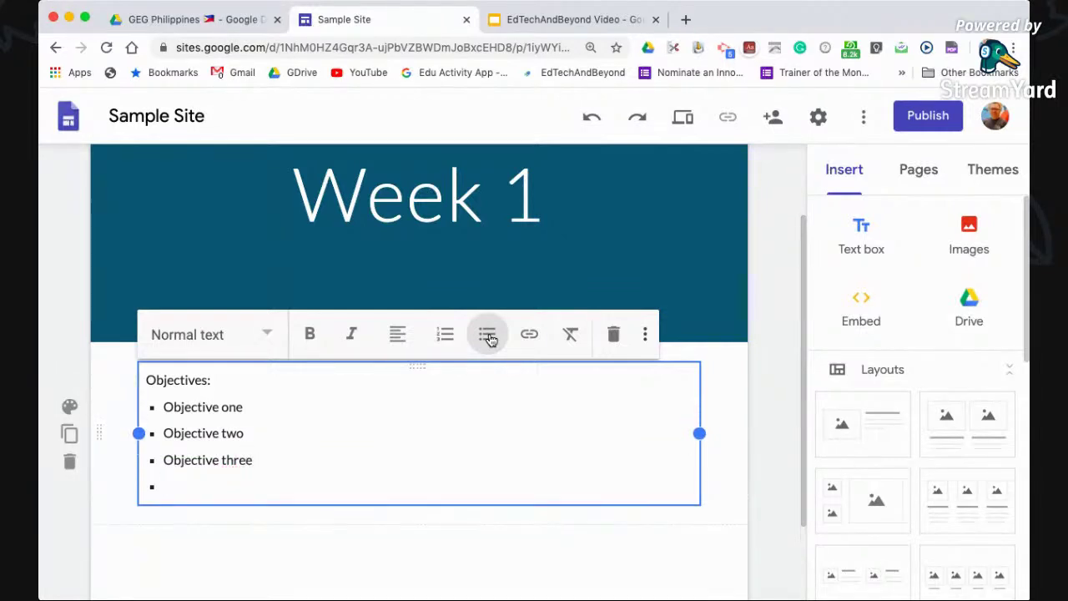
{"action": "left_click", "coordinate": [488, 334]}
{"action": "key", "text": "Return"}
Step: Apply the Heading style to the "Objectives:" line
{"action": "scroll", "coordinate": [490, 338], "scroll_direction": "down", "scroll_amount": 3}
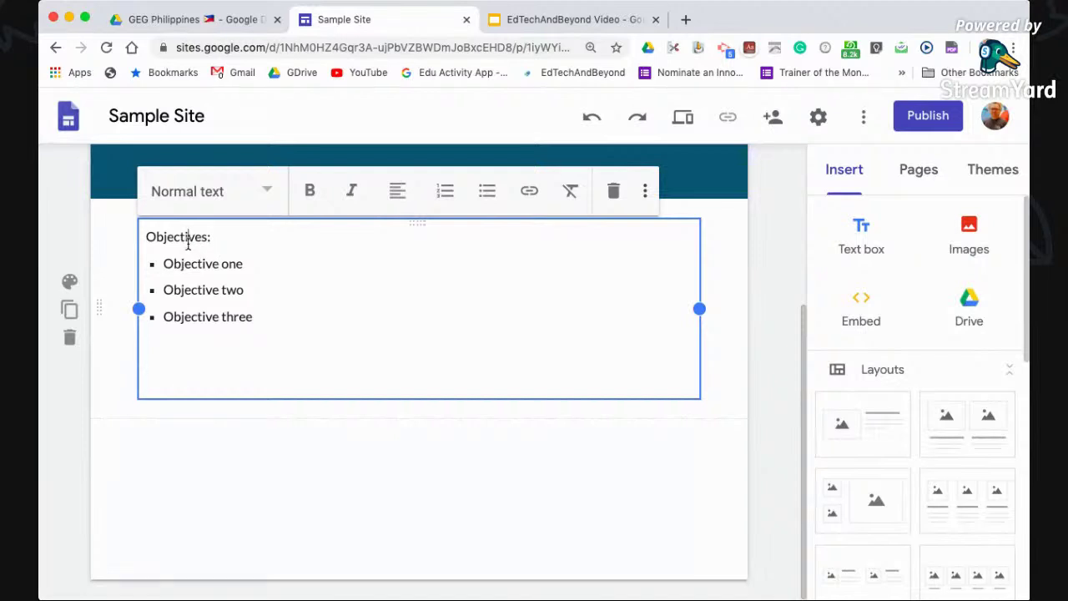
{"action": "left_click", "coordinate": [197, 195]}
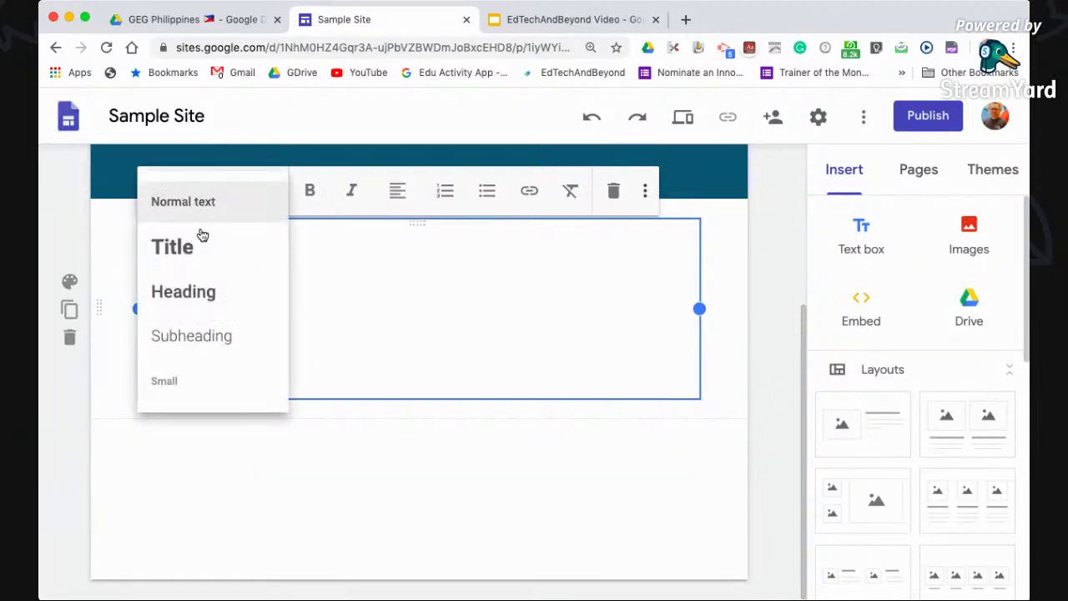
{"action": "left_click", "coordinate": [205, 291]}
Step: Add the line "Topic for this week" below the objectives list and format it as a Heading
{"action": "left_click", "coordinate": [221, 387]}
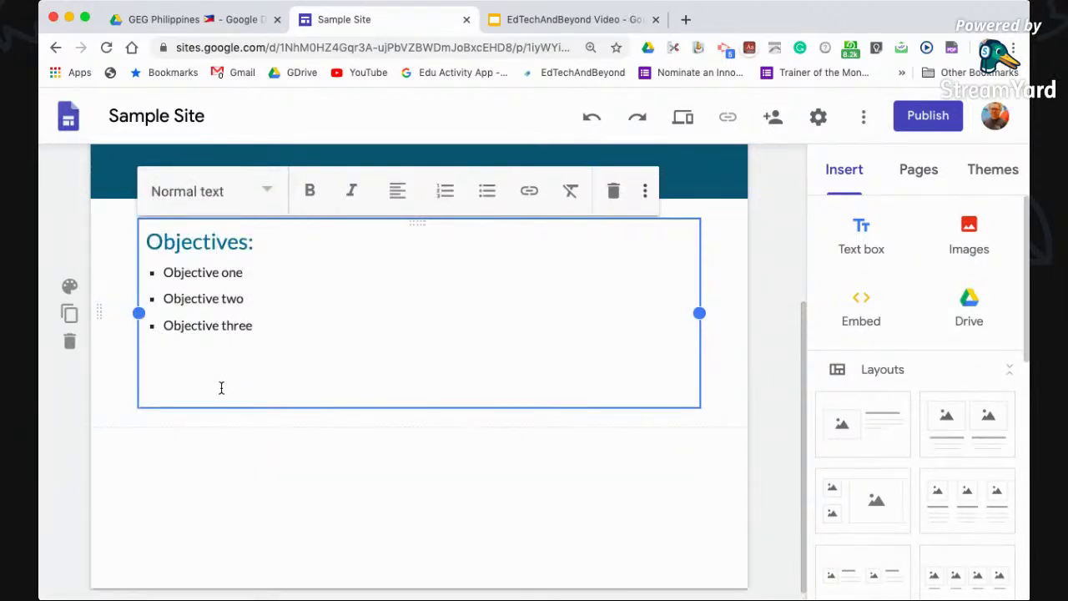
{"action": "type", "text": "Topic for this week"}
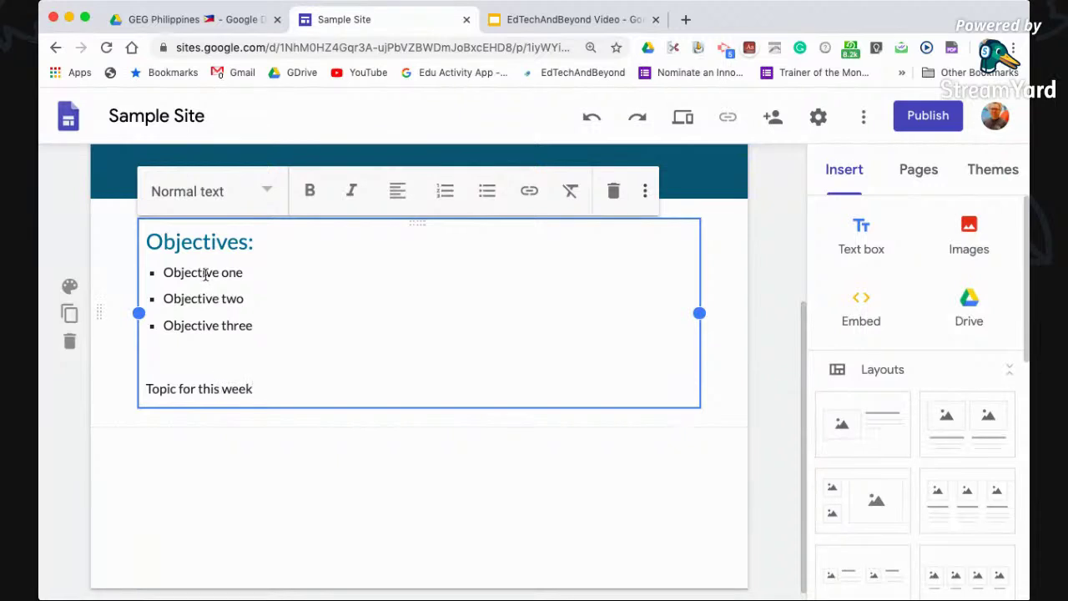
{"action": "left_click", "coordinate": [202, 199]}
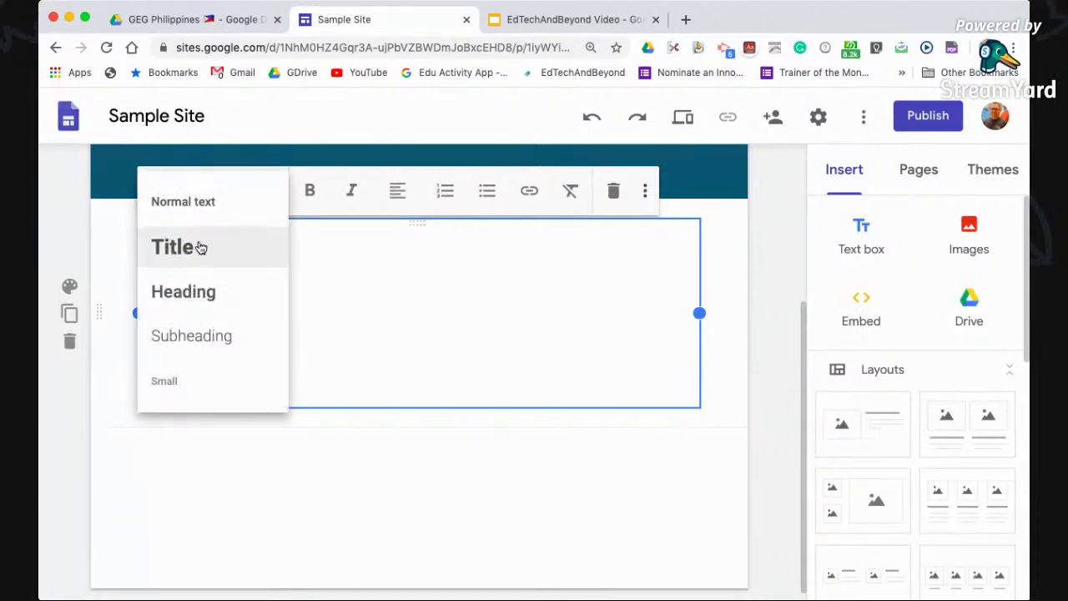
{"action": "left_click", "coordinate": [197, 294]}
{"action": "key", "text": "Return"}
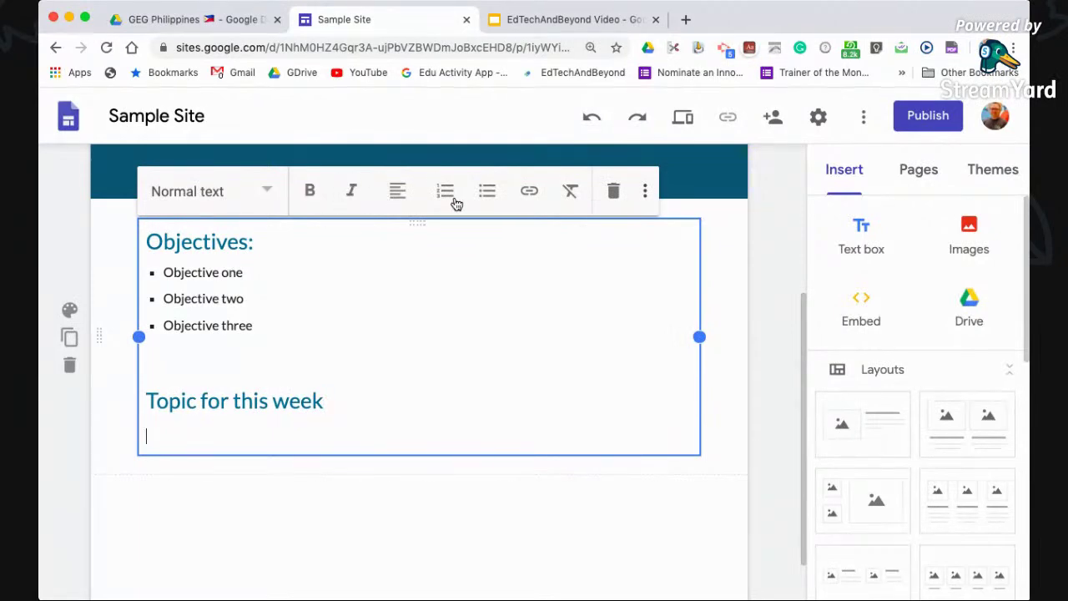
Step: Under "Topic for this week", add a bulleted list with "One", "Two" and "Two", ending it with a blank line
{"action": "left_click", "coordinate": [485, 195]}
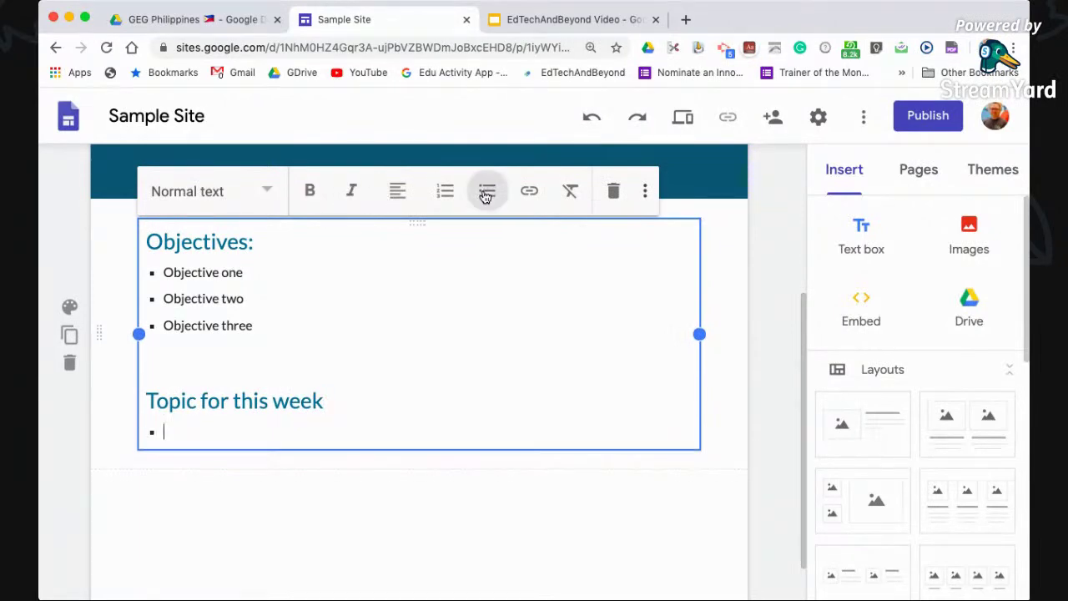
{"action": "type", "text": "One"}
{"action": "key", "text": "Return"}
{"action": "type", "text": "Two"}
{"action": "key", "text": "Return"}
{"action": "type", "text": "Tw"}
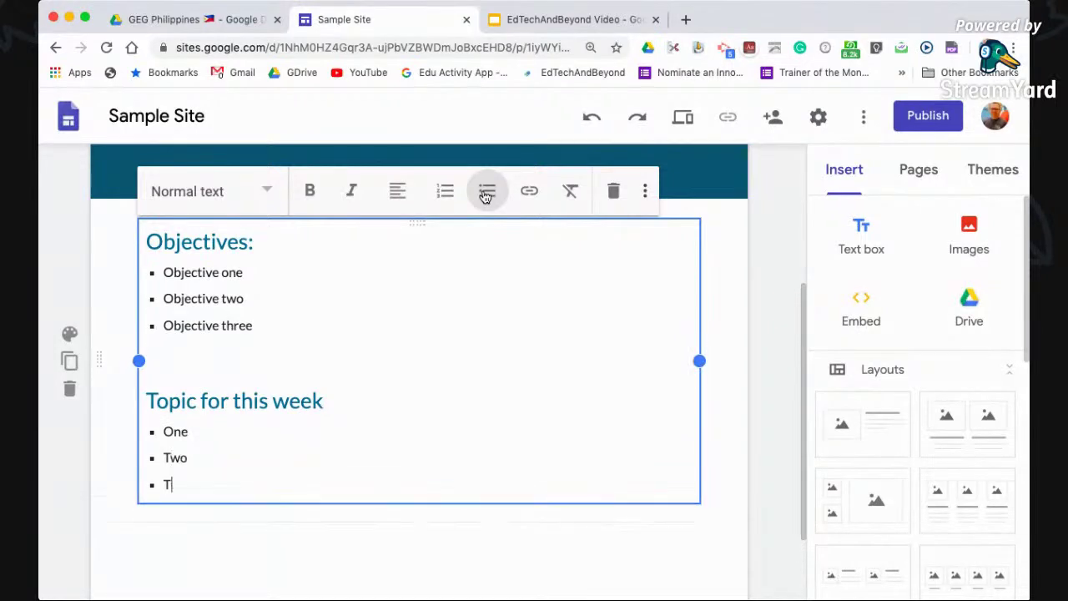
{"action": "type", "text": "o"}
{"action": "key", "text": "Return"}
{"action": "key", "text": "Return"}
{"action": "key", "text": "Return"}
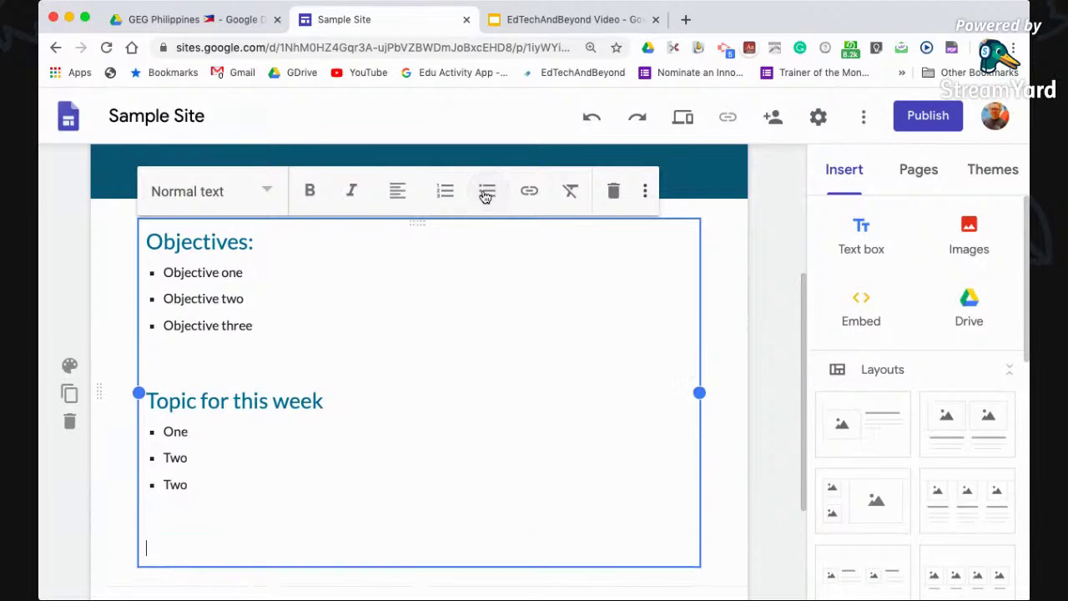
Step: Add the line "References" below the topics list, followed by a bulleted item "URL one"
{"action": "scroll", "coordinate": [486, 195], "scroll_direction": "down", "scroll_amount": 3}
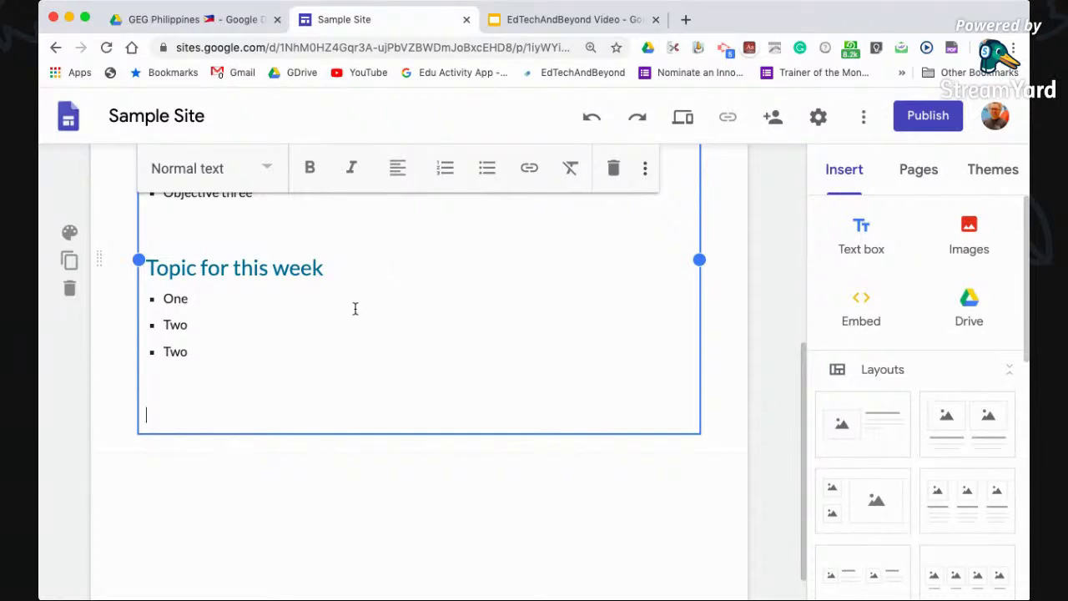
{"action": "type", "text": "REfer"}
{"action": "key", "text": "BackSpace"}
{"action": "key", "text": "BackSpace"}
{"action": "key", "text": "BackSpace"}
{"action": "key", "text": "BackSpace"}
{"action": "type", "text": "eferences"}
{"action": "key", "text": "Return"}
{"action": "type", "text": "UR"}
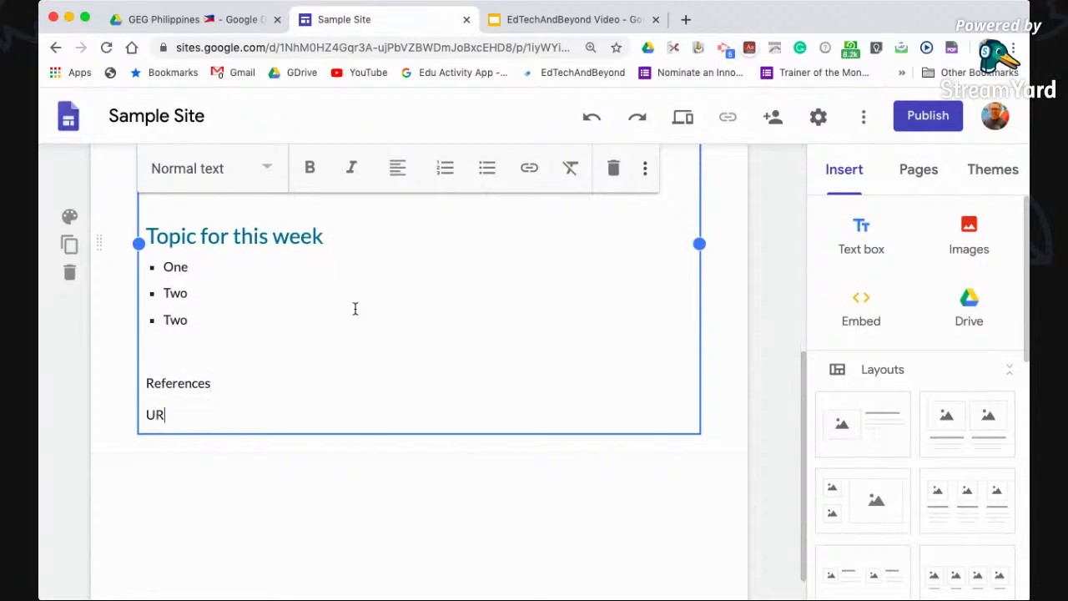
{"action": "type", "text": "L one"}
{"action": "key", "text": "Return"}
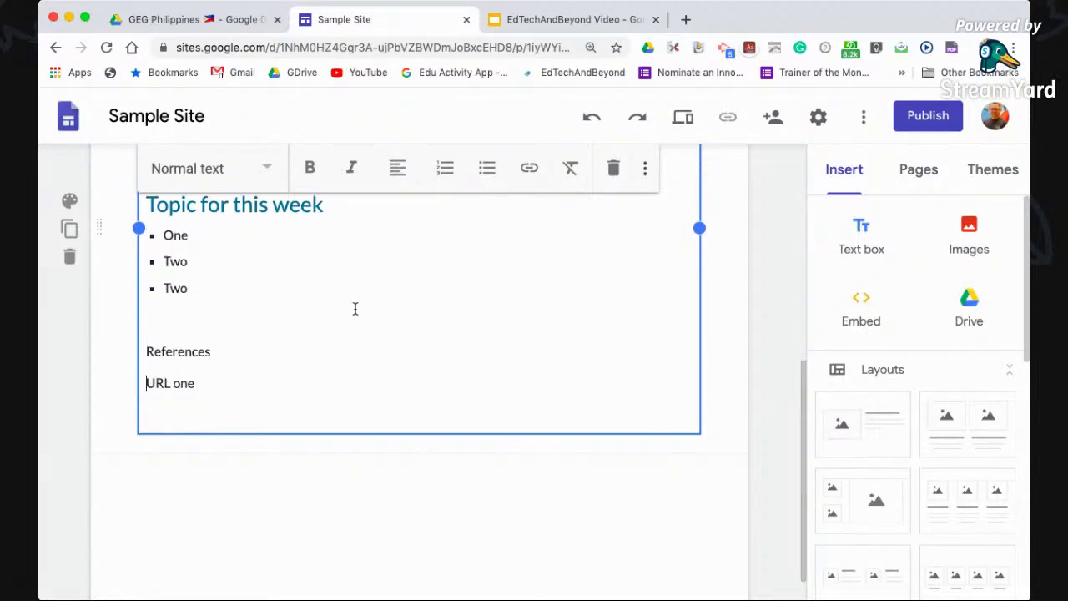
{"action": "left_click", "coordinate": [488, 169]}
Step: Replace the "URL one" bullet text with "Reference about Creating a Site"
{"action": "key", "text": "shift+End"}
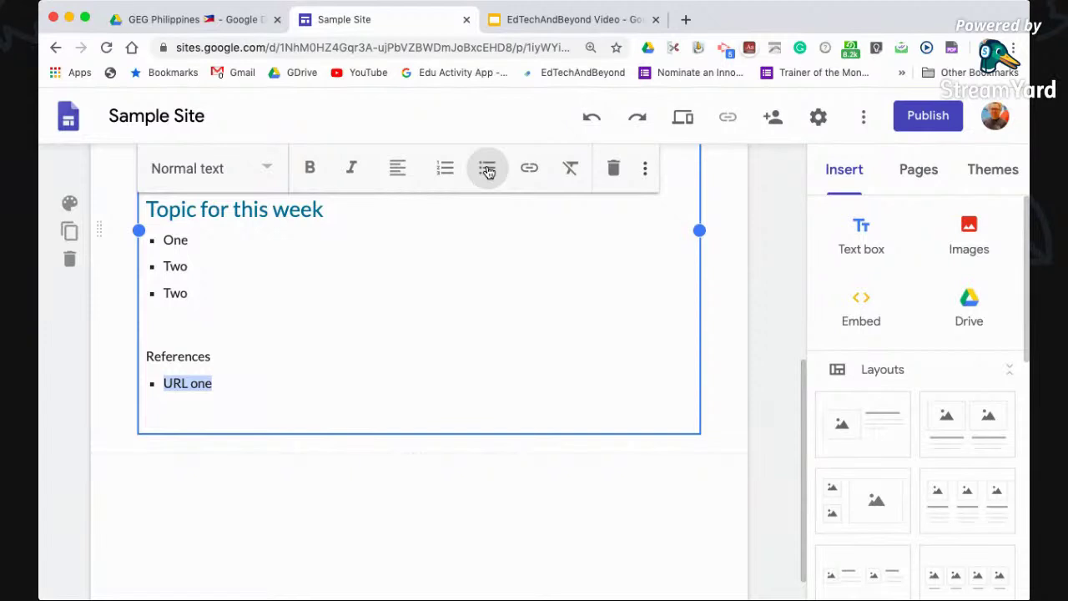
{"action": "type", "text": "REfer"}
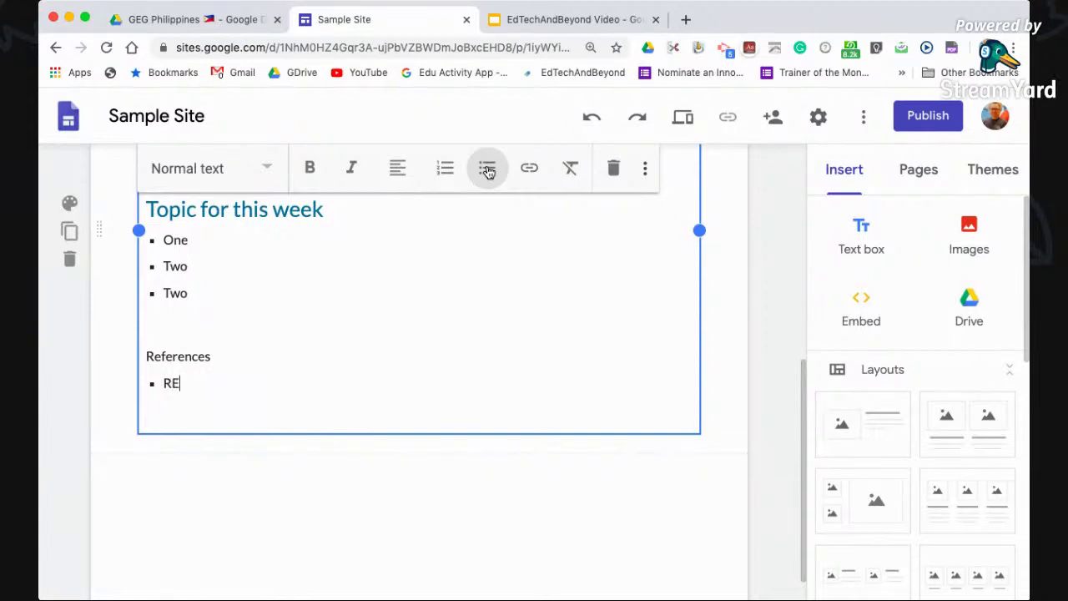
{"action": "key", "text": "BackSpace"}
{"action": "key", "text": "BackSpace"}
{"action": "key", "text": "BackSpace"}
{"action": "key", "text": "BackSpace"}
{"action": "type", "text": "eference about"}
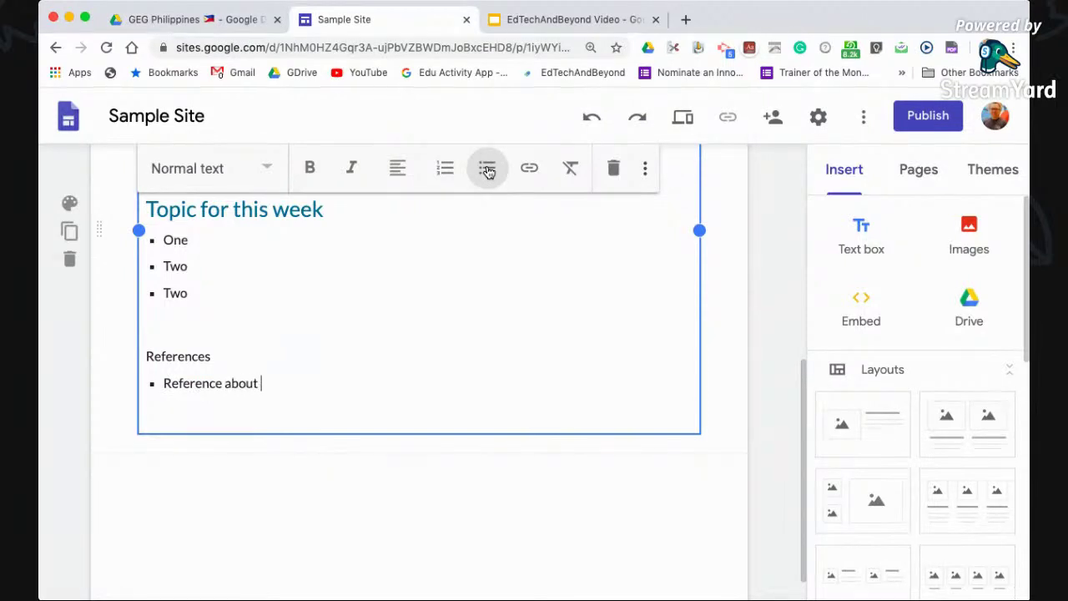
{"action": "type", "text": " Creating a Site"}
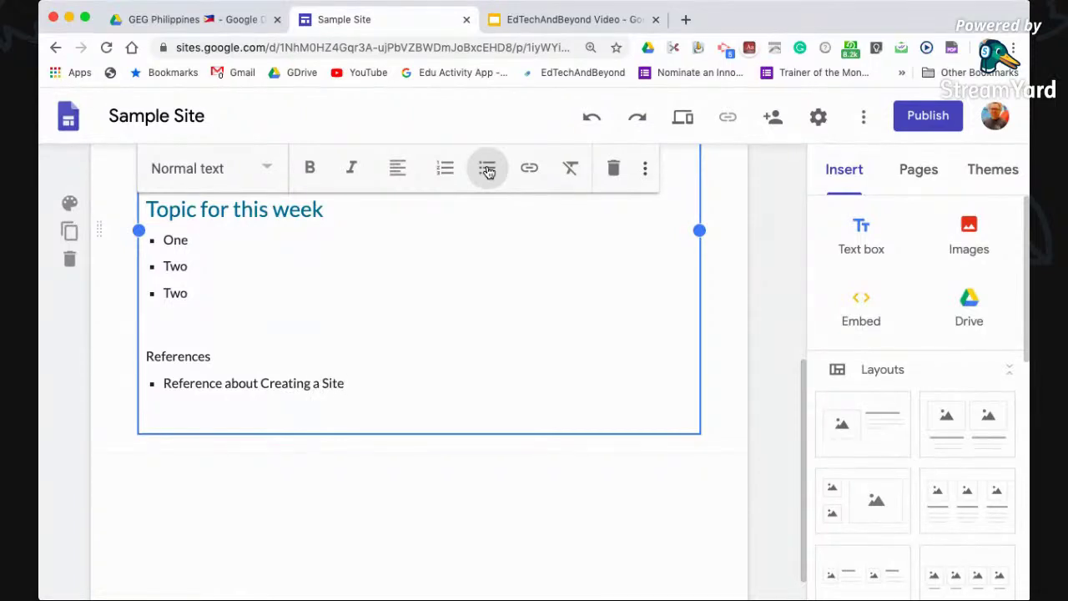
{"action": "key", "text": "alt+shift+Left"}
{"action": "key", "text": "alt+shift+Left"}
{"action": "key", "text": "alt+shift+Left"}
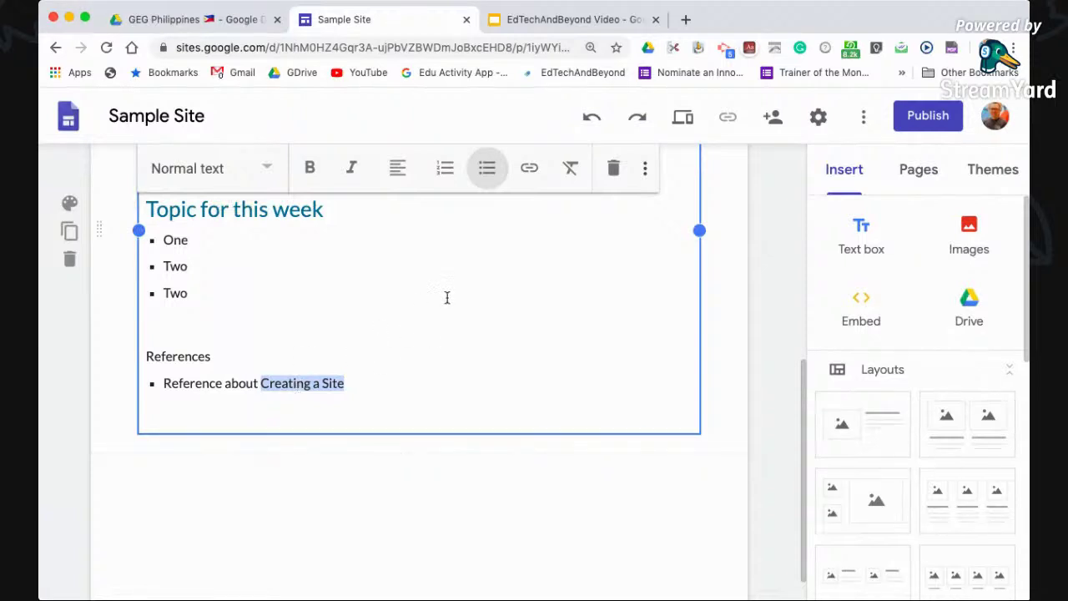
{"action": "left_click", "coordinate": [531, 168]}
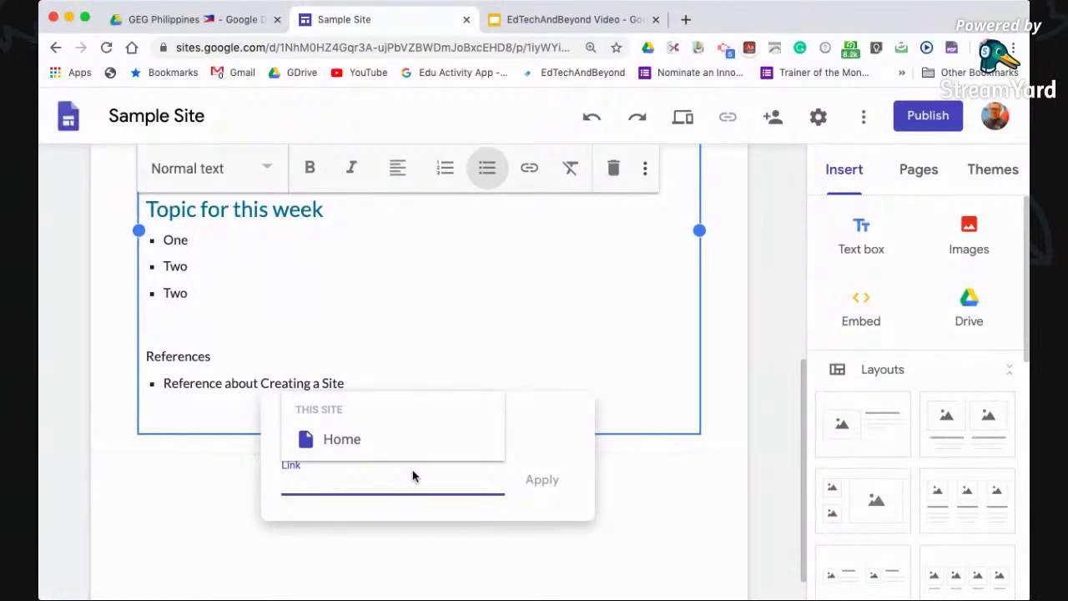
{"action": "type", "text": "www.google.com"}
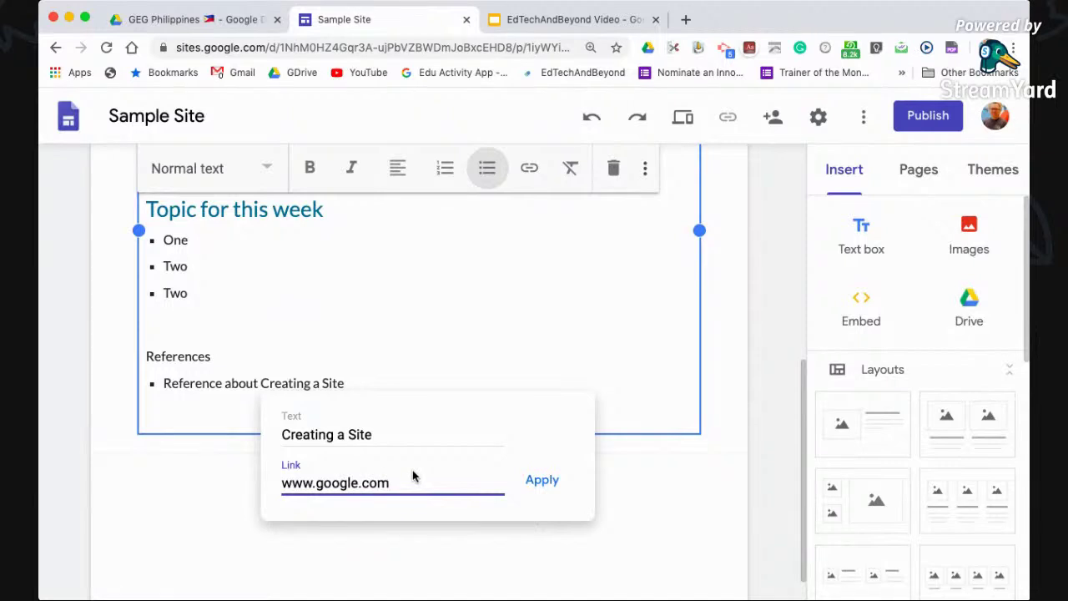
{"action": "left_click", "coordinate": [542, 481]}
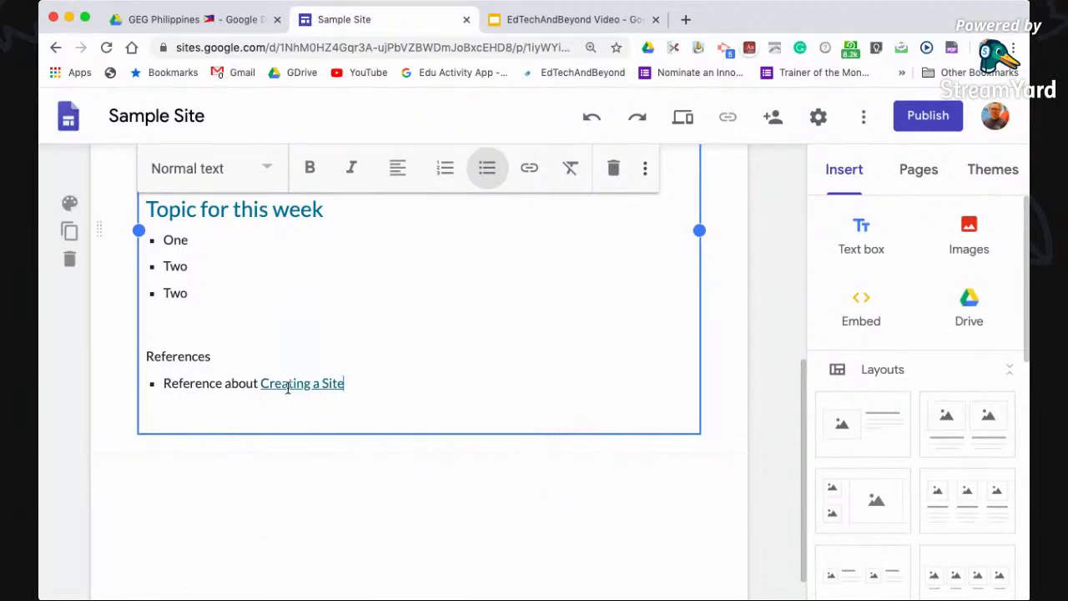
Step: Format the "References" line above the linked bullet with the Heading text style
{"action": "left_click", "coordinate": [166, 356]}
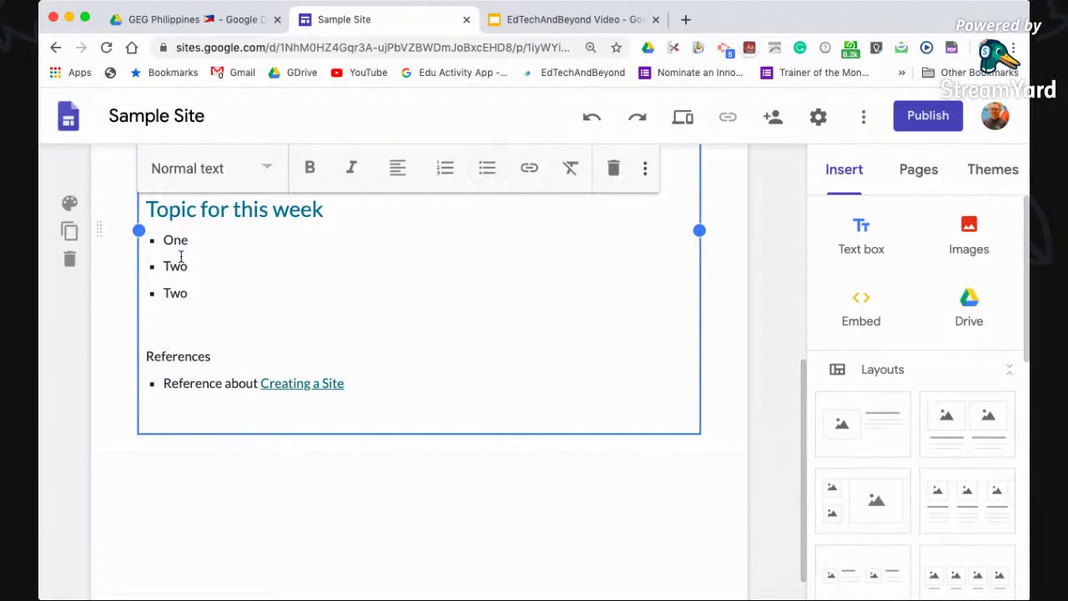
{"action": "left_click", "coordinate": [207, 170]}
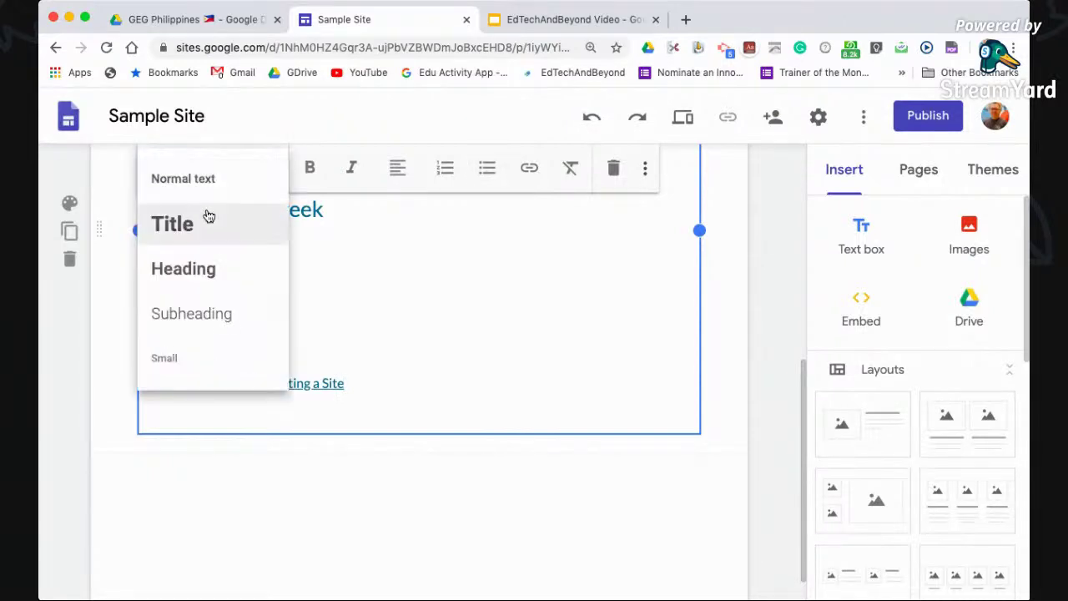
{"action": "left_click", "coordinate": [207, 267]}
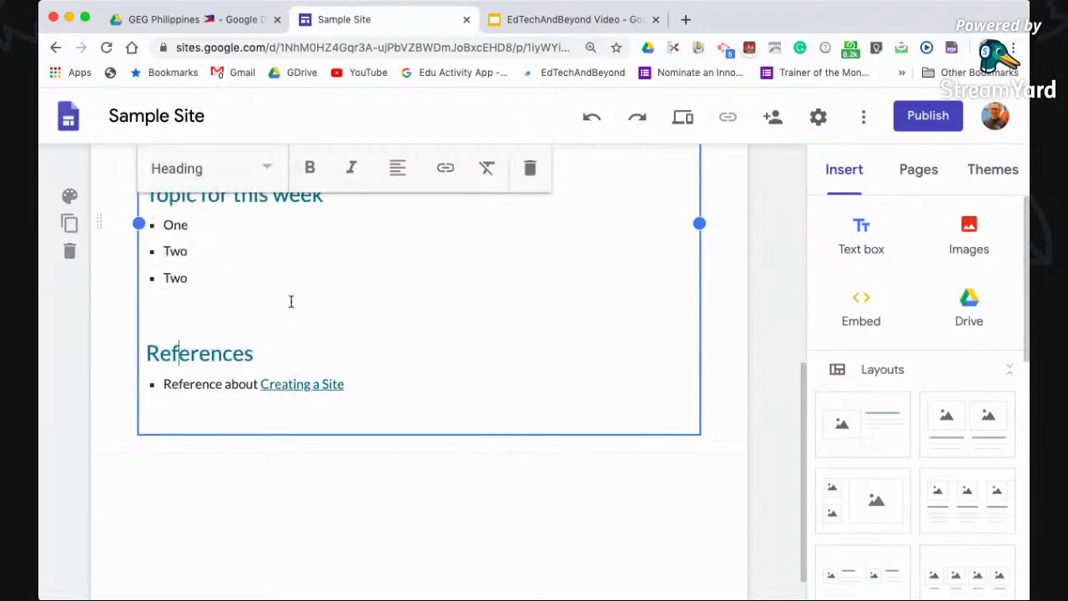
Step: Narrow the text box holding the objectives, topics and references to roughly the left half of the Week 1 page
{"action": "scroll", "coordinate": [414, 362], "scroll_direction": "up", "scroll_amount": 3}
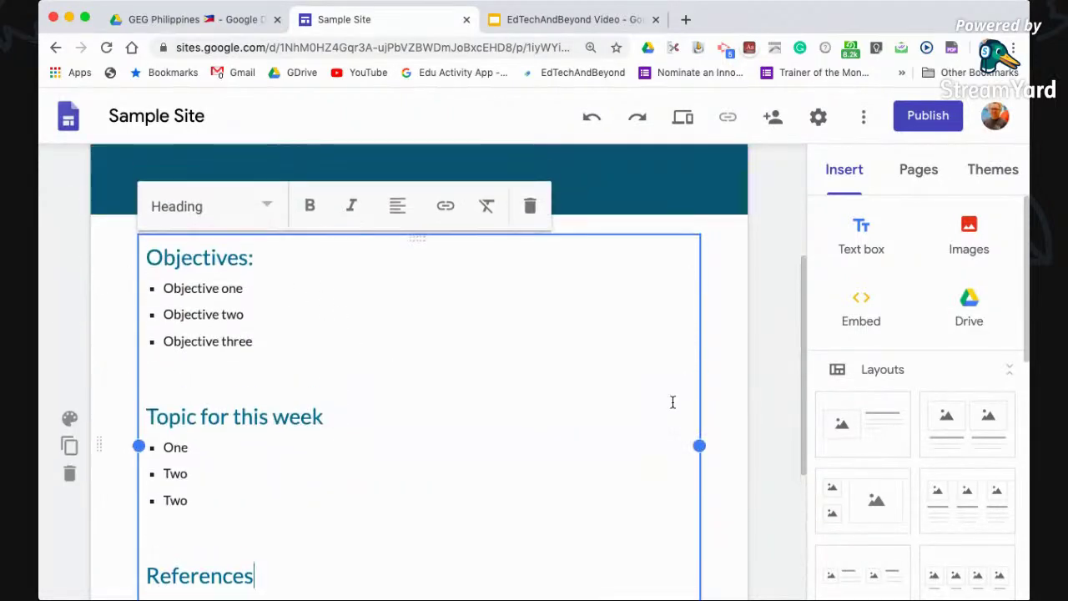
{"action": "left_click_drag", "start_coordinate": [700, 445], "coordinate": [460, 443]}
{"action": "left_click", "coordinate": [564, 384]}
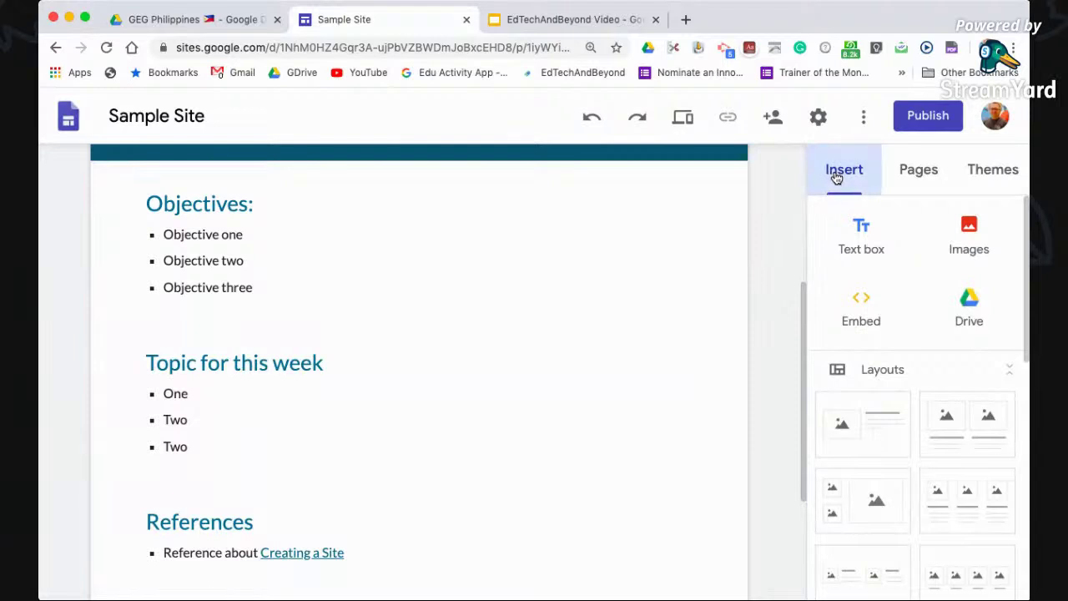
Step: Start inserting a YouTube video on the Week 1 page and search for "google site 101"
{"action": "scroll", "coordinate": [864, 336], "scroll_direction": "down", "scroll_amount": 5}
{"action": "scroll", "coordinate": [863, 332], "scroll_direction": "down", "scroll_amount": 3}
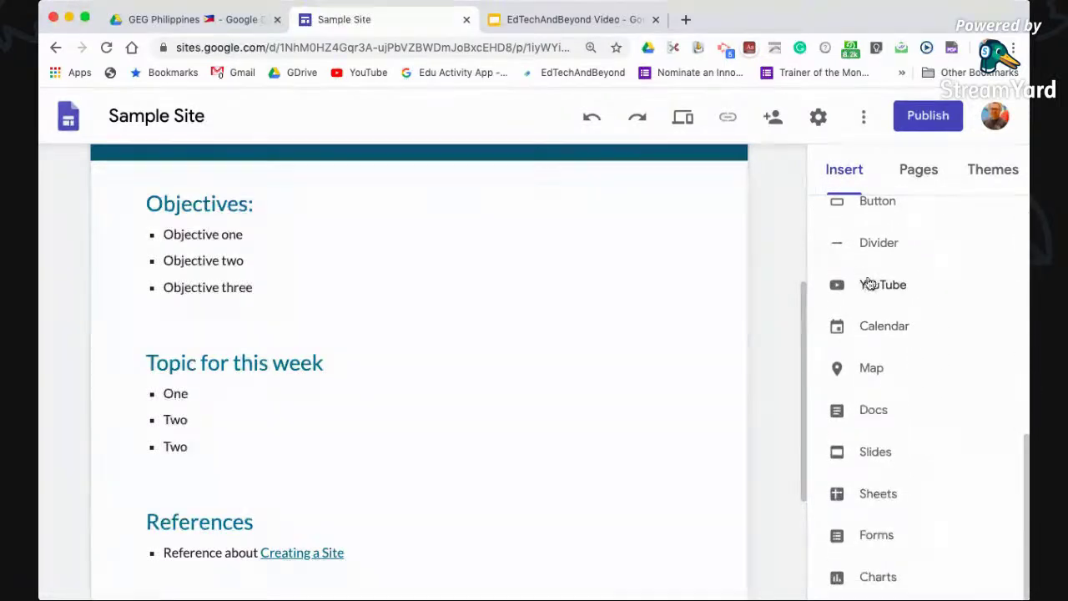
{"action": "left_click", "coordinate": [868, 286]}
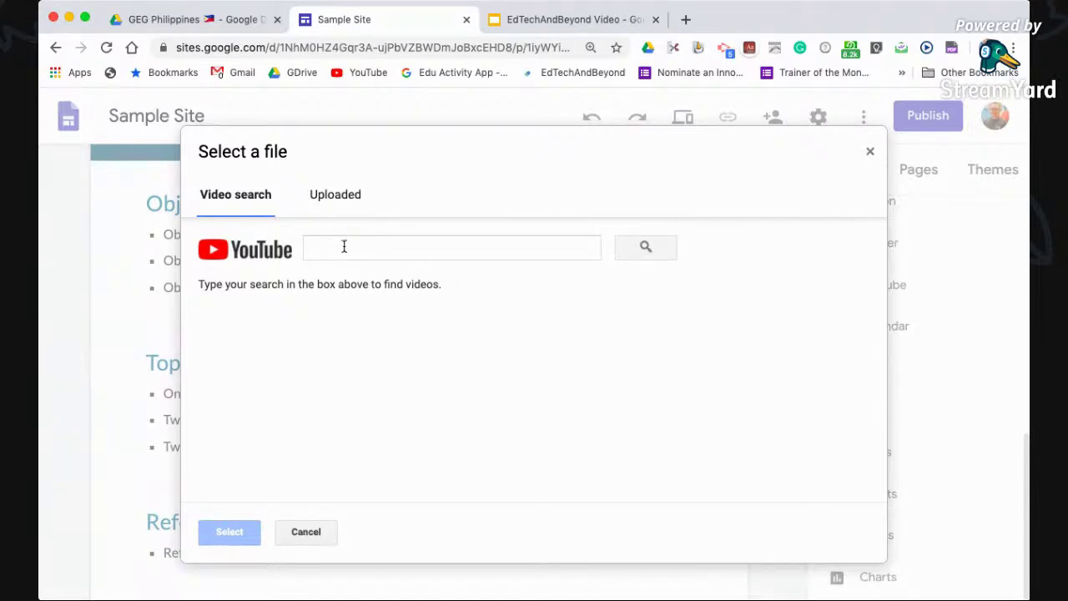
{"action": "left_click", "coordinate": [345, 247]}
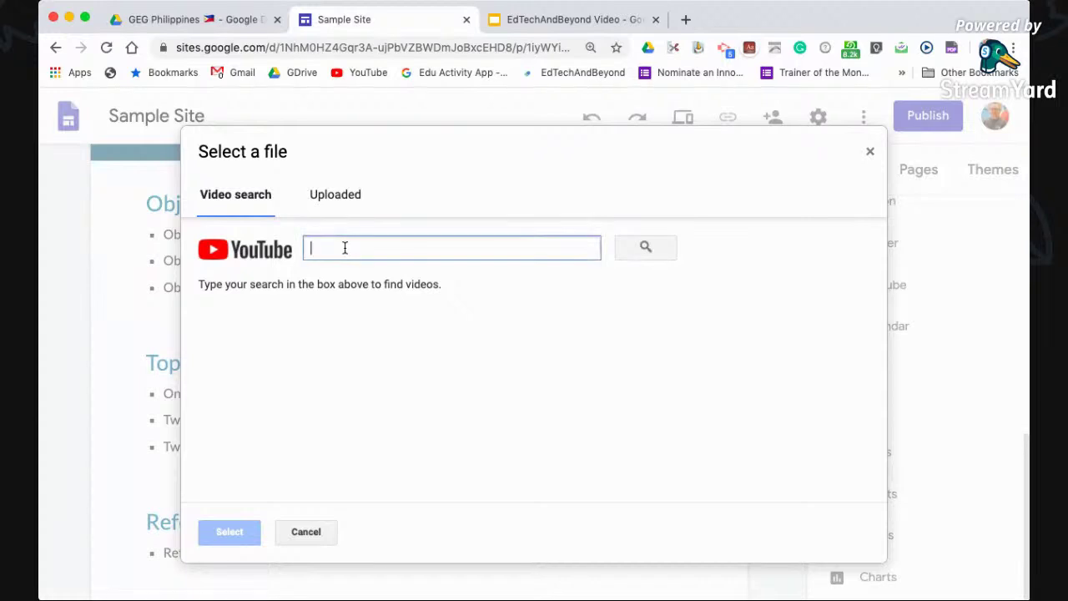
{"action": "type", "text": "google site"}
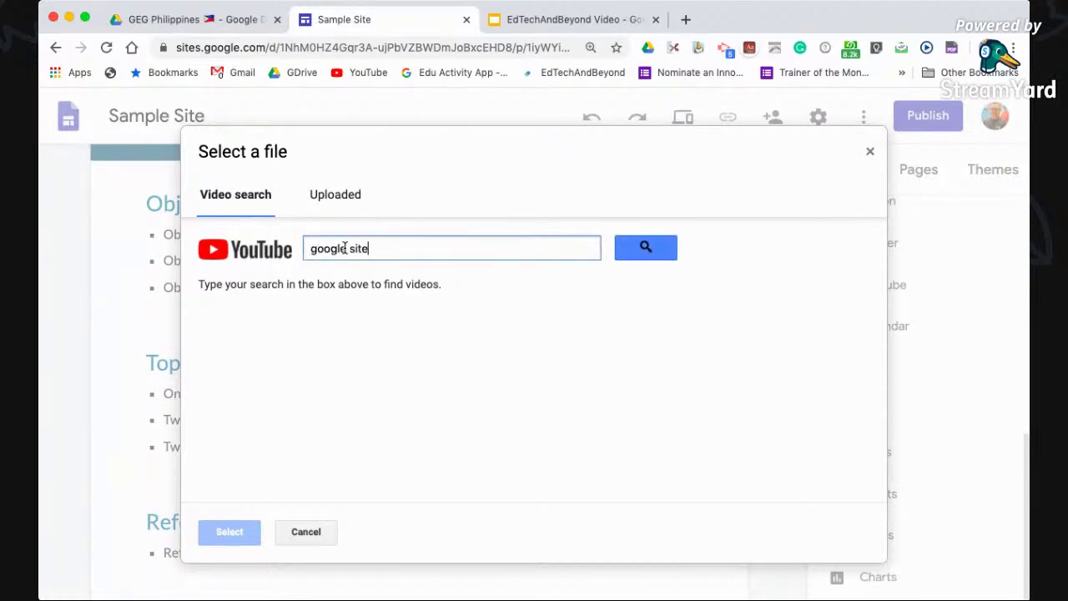
{"action": "type", "text": " 101"}
{"action": "left_click", "coordinate": [628, 252]}
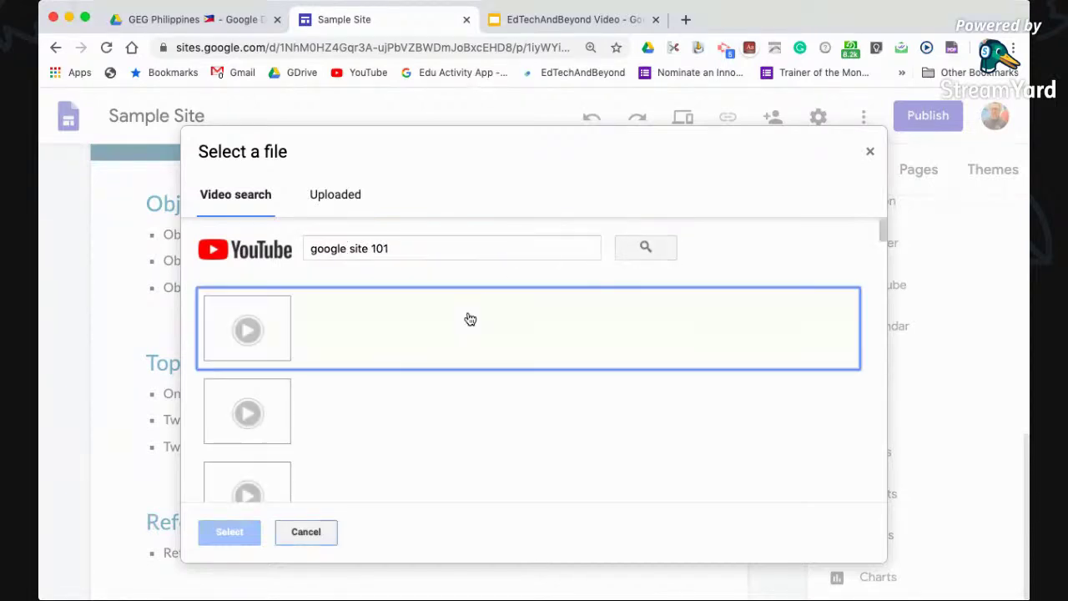
Step: Insert the "Google Sites 101 Tutorial" video from the search results into the page
{"action": "scroll", "coordinate": [470, 319], "scroll_direction": "down", "scroll_amount": 1}
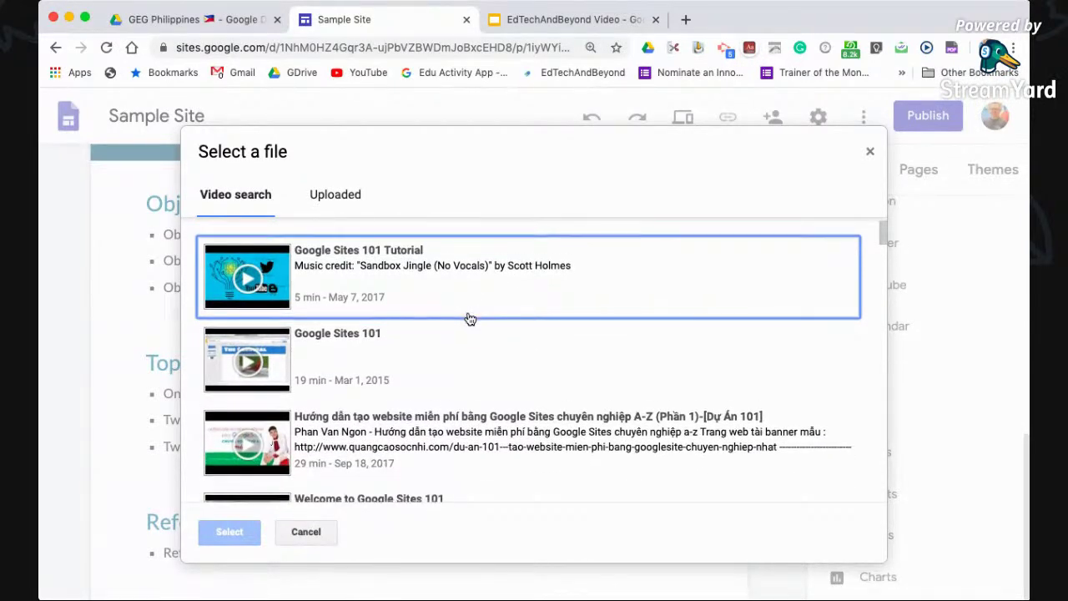
{"action": "scroll", "coordinate": [469, 319], "scroll_direction": "down", "scroll_amount": 1}
{"action": "left_click", "coordinate": [446, 279]}
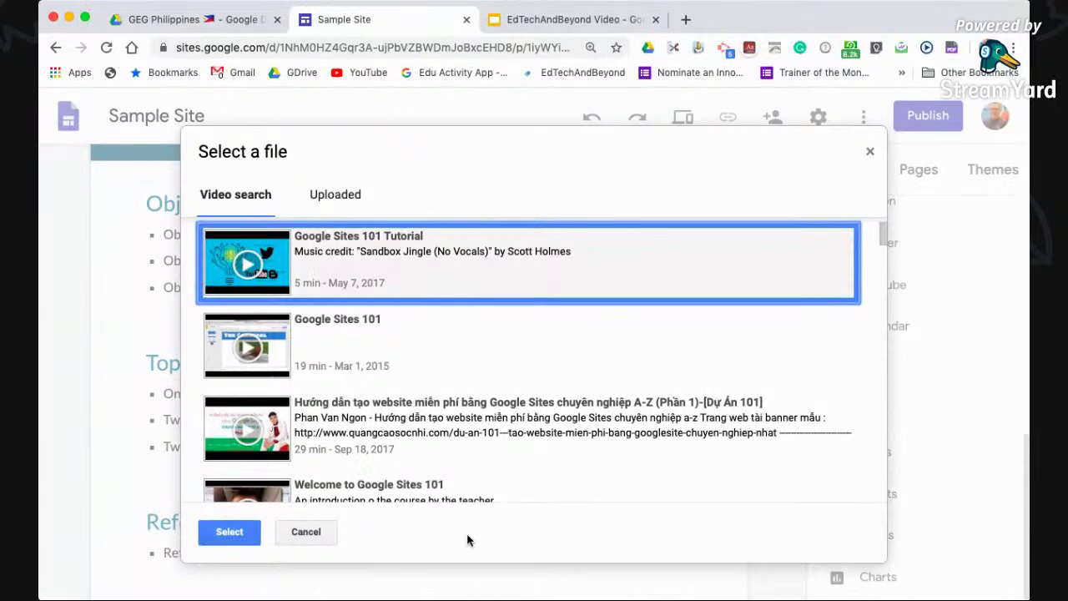
{"action": "left_click", "coordinate": [223, 533]}
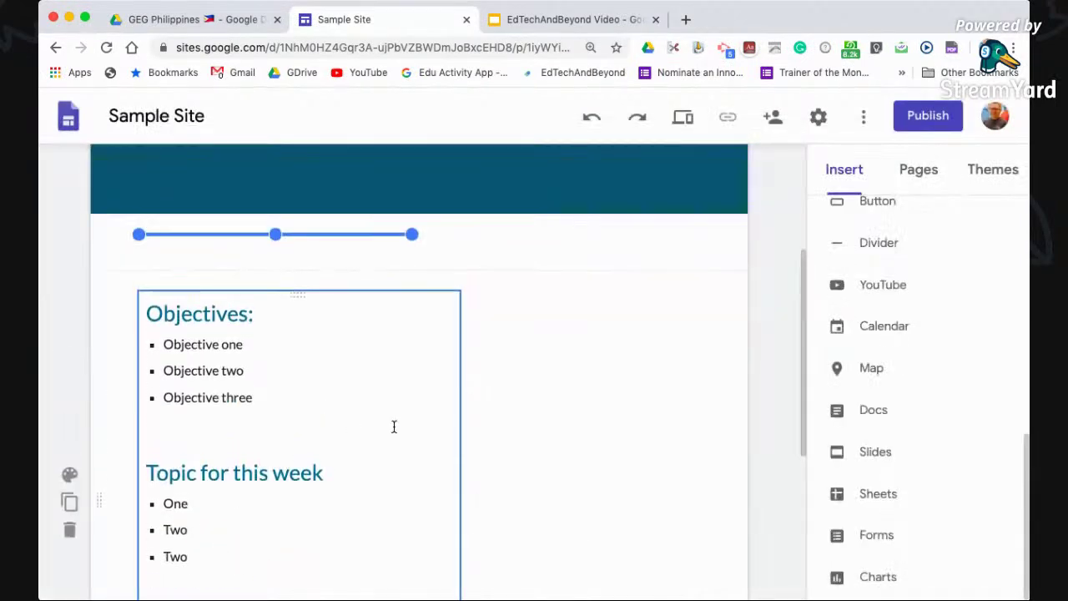
Step: Move the tutorial video into the empty space to the right of the objectives text box
{"action": "scroll", "coordinate": [508, 421], "scroll_direction": "down", "scroll_amount": 5}
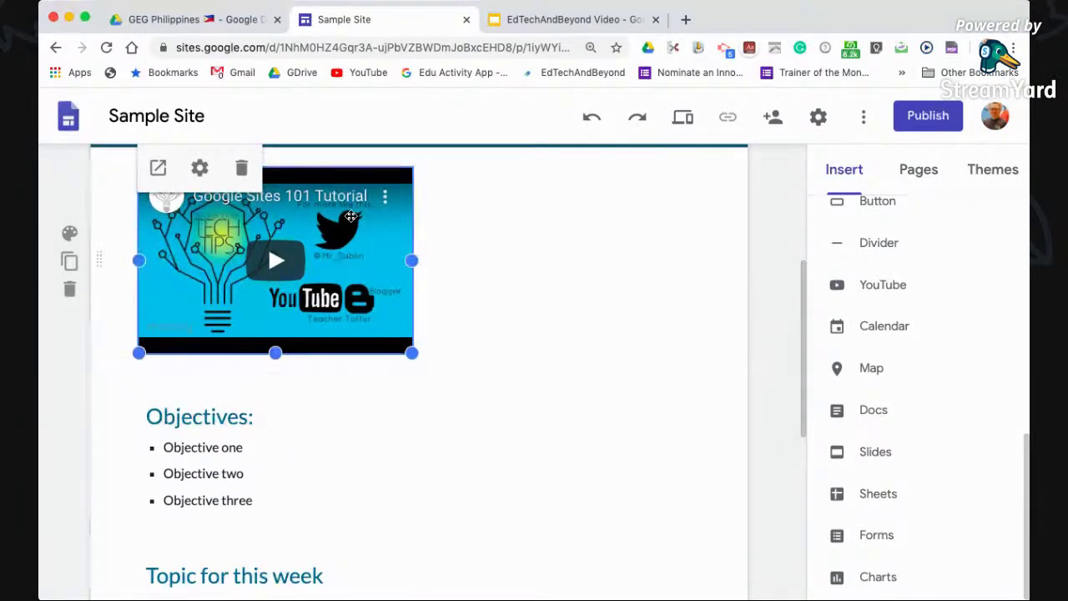
{"action": "left_click_drag", "start_coordinate": [351, 217], "coordinate": [555, 469]}
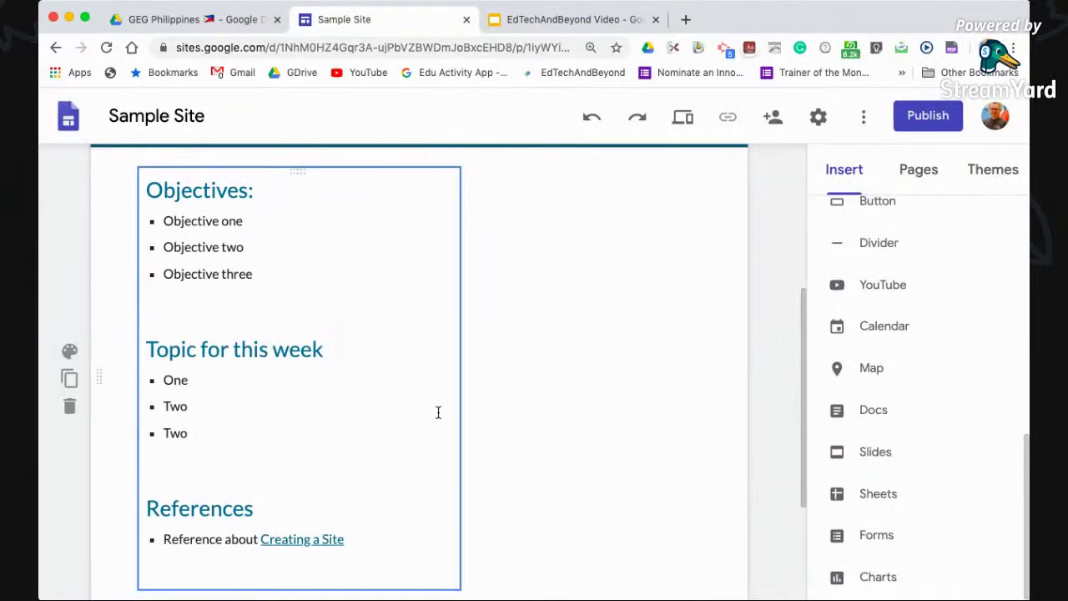
{"action": "scroll", "coordinate": [439, 412], "scroll_direction": "down", "scroll_amount": 2}
{"action": "scroll", "coordinate": [438, 412], "scroll_direction": "up", "scroll_amount": 4}
{"action": "scroll", "coordinate": [438, 413], "scroll_direction": "down", "scroll_amount": 1}
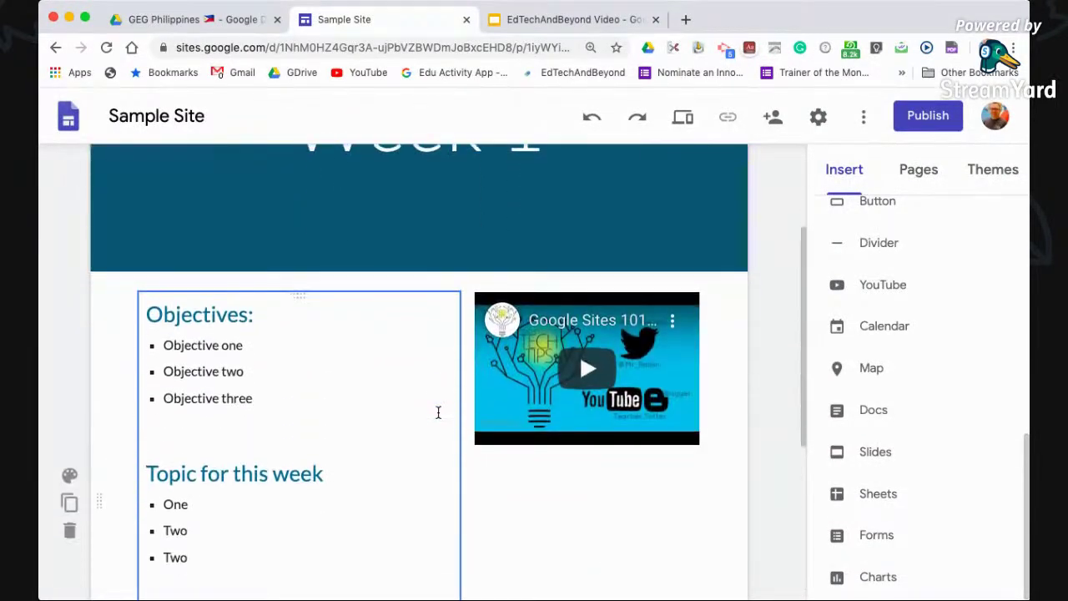
{"action": "scroll", "coordinate": [488, 435], "scroll_direction": "down", "scroll_amount": 3}
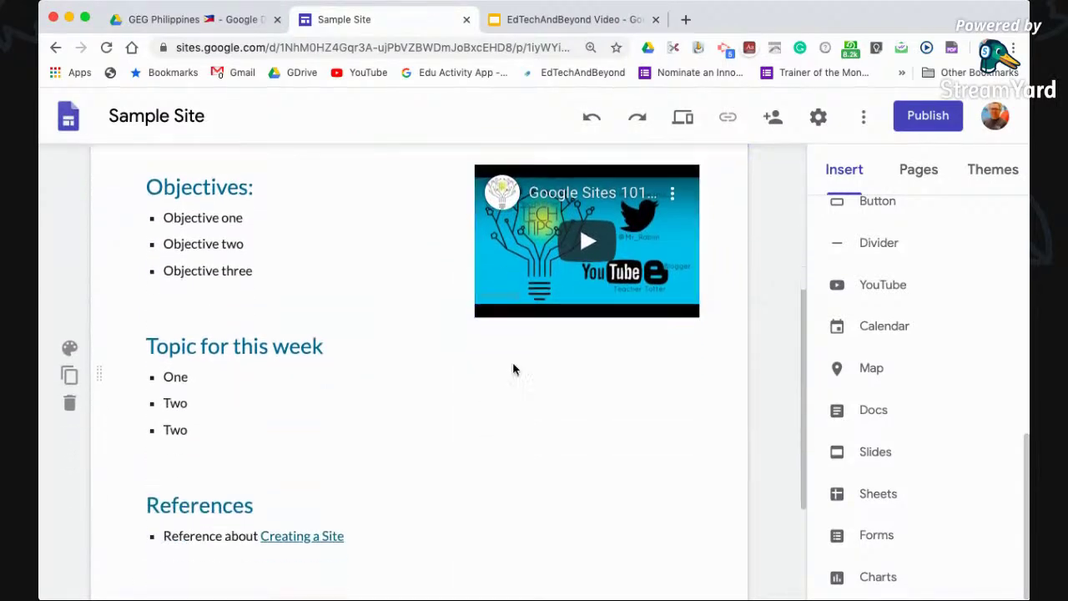
{"action": "scroll", "coordinate": [549, 460], "scroll_direction": "down", "scroll_amount": 3}
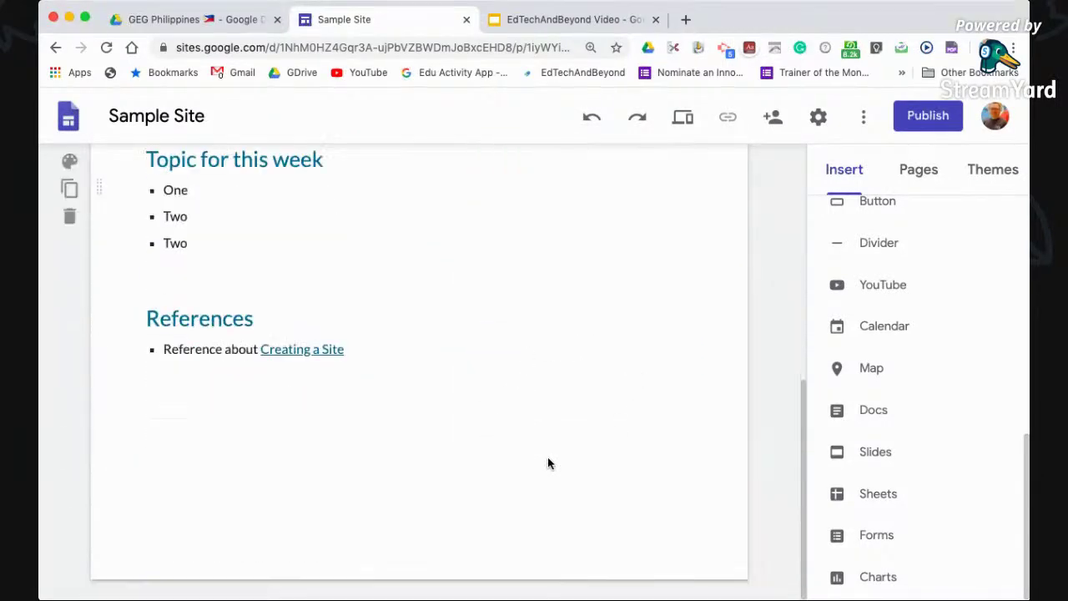
Step: Add a new page named "Week 2" to the site
{"action": "left_click", "coordinate": [921, 172]}
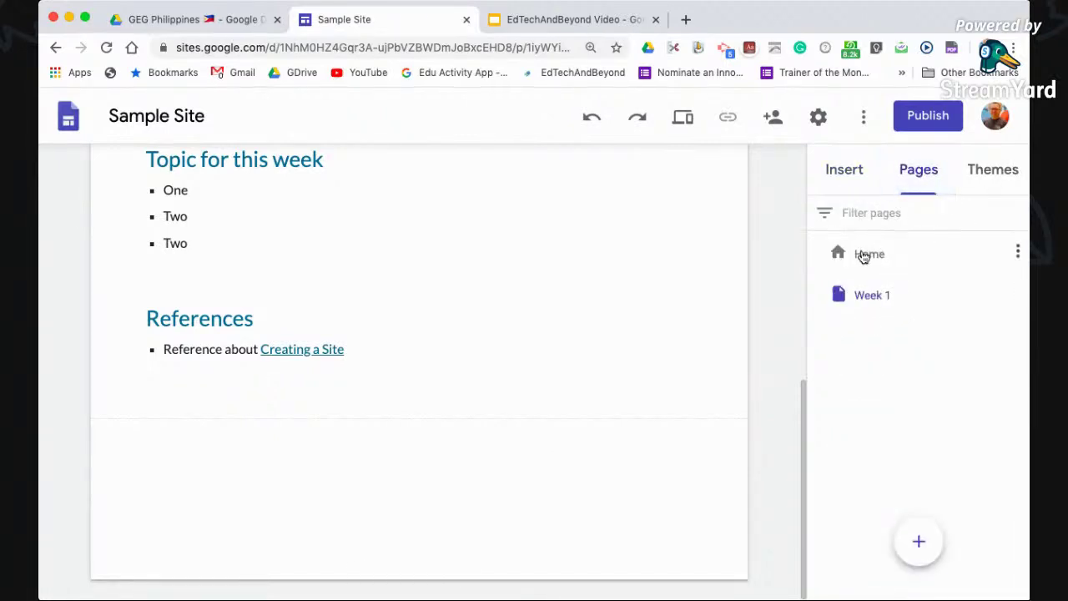
{"action": "mouse_move", "coordinate": [919, 543]}
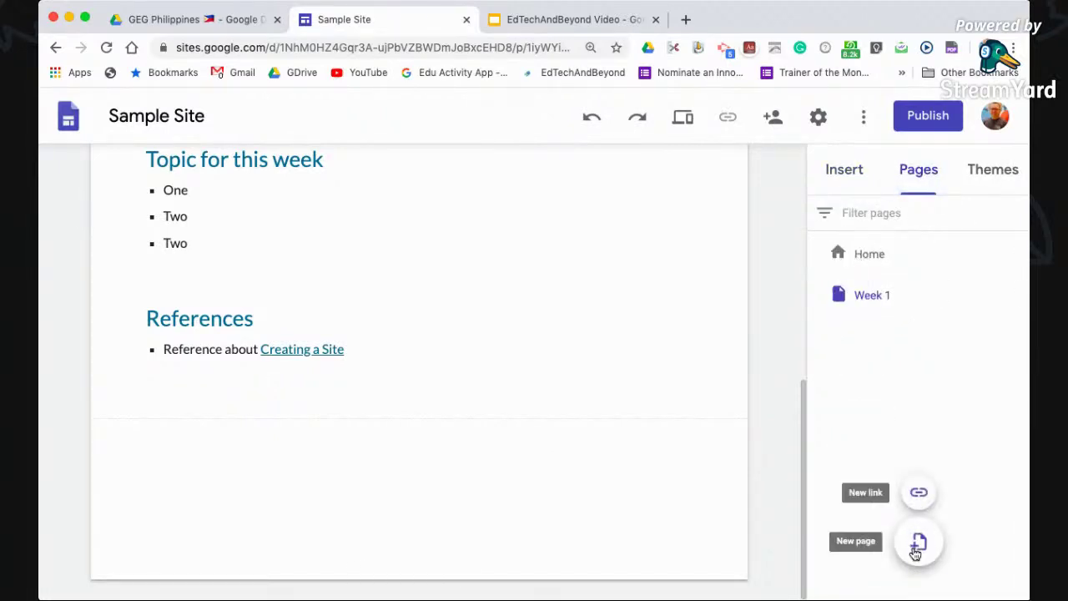
{"action": "left_click", "coordinate": [918, 544]}
{"action": "type", "text": "Week 2"}
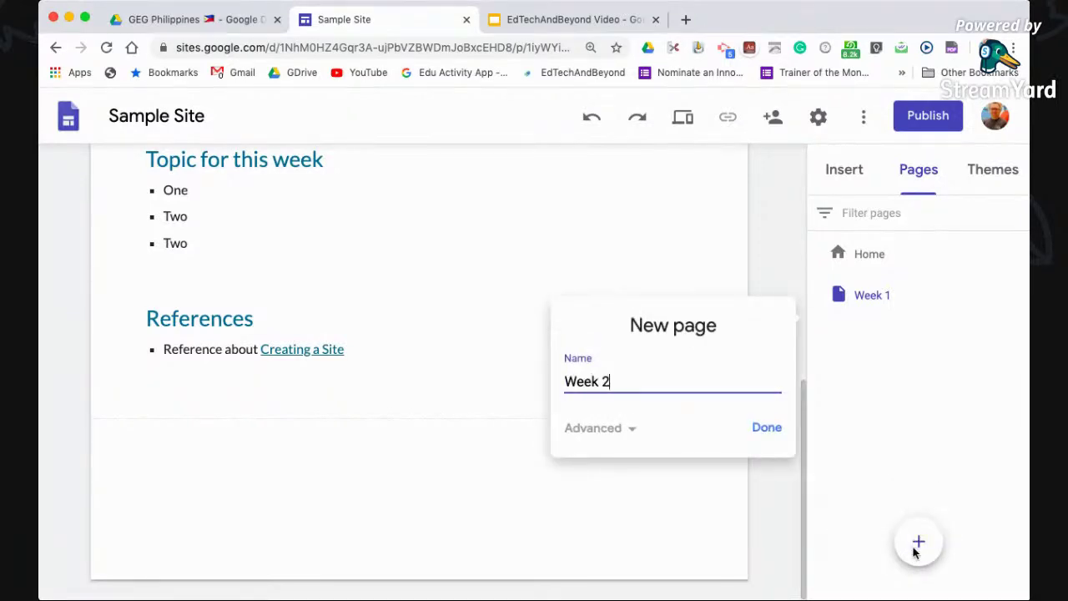
{"action": "key", "text": "Return"}
Step: Add another new page named "Week 3" to the site
{"action": "left_click", "coordinate": [918, 544]}
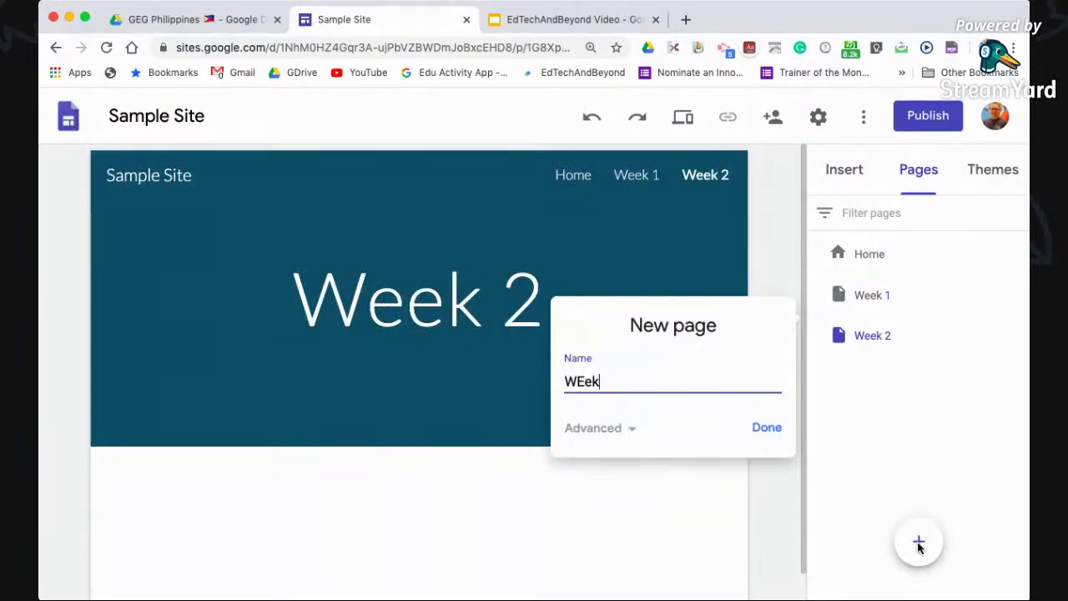
{"action": "type", "text": "eek 3"}
{"action": "key", "text": "Return"}
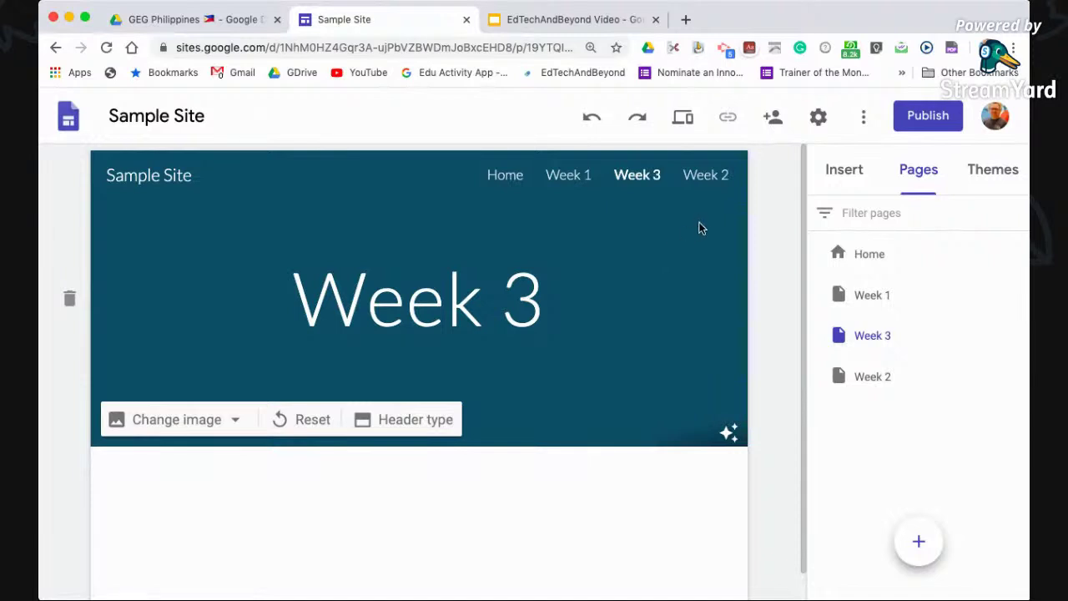
Step: Create a new page named "Class Encounter" in the site
{"action": "mouse_move", "coordinate": [917, 558]}
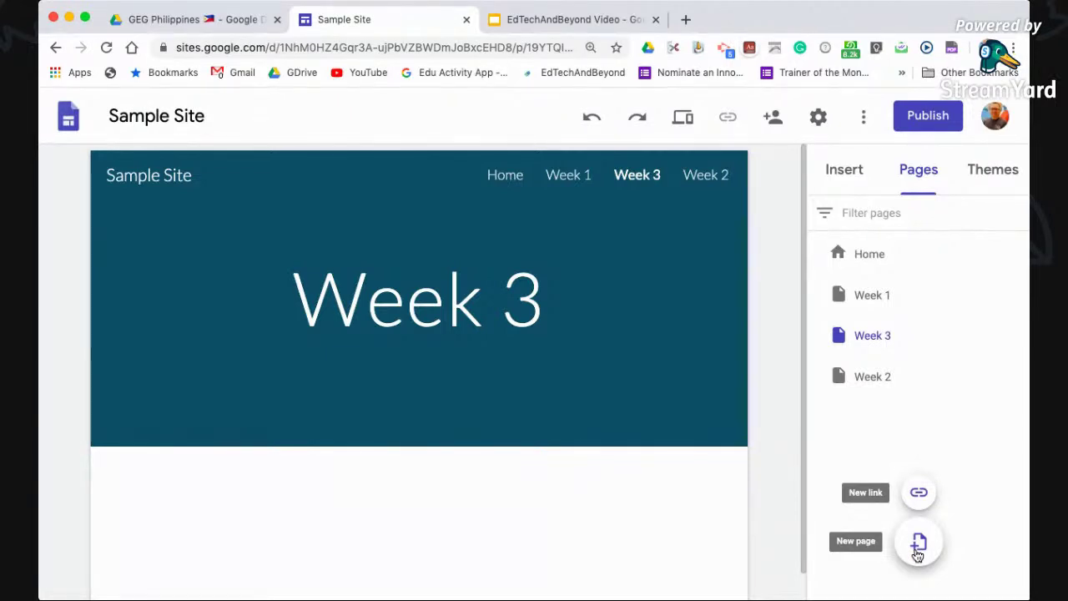
{"action": "left_click", "coordinate": [918, 547]}
{"action": "type", "text": "Class Encounter"}
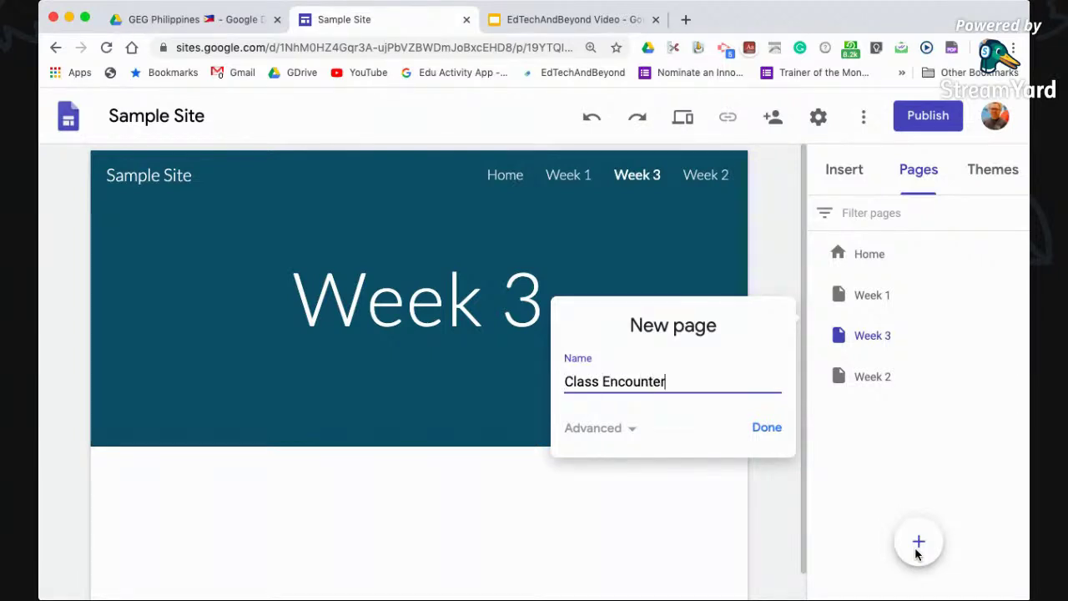
{"action": "key", "text": "Return"}
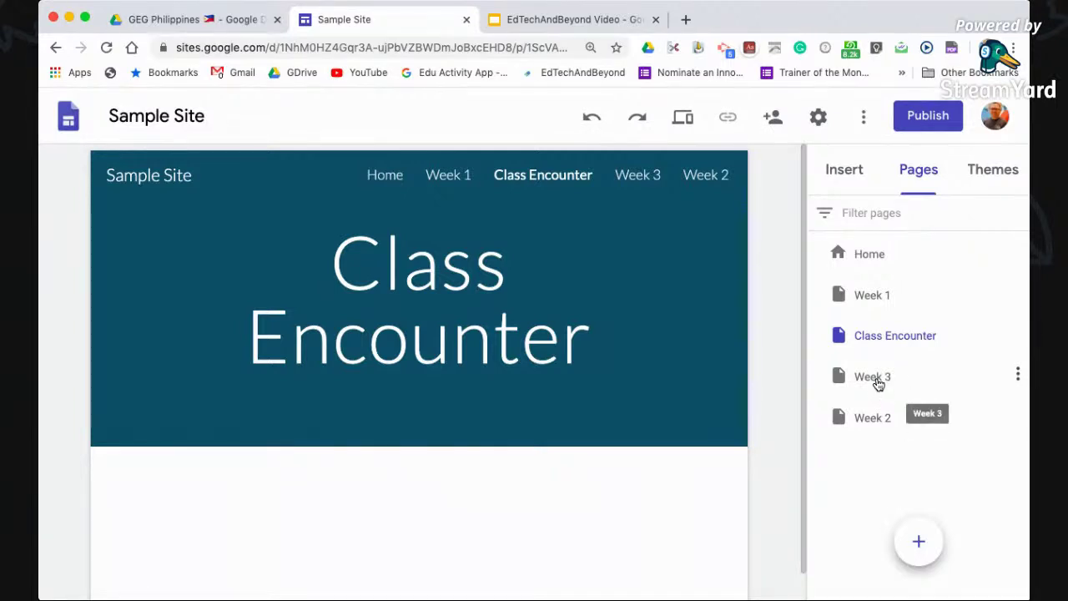
Step: Nest the Week 3, Week 2 and Week 1 pages as subpages of Class Encounter, in that order
{"action": "left_click_drag", "start_coordinate": [878, 382], "coordinate": [899, 339]}
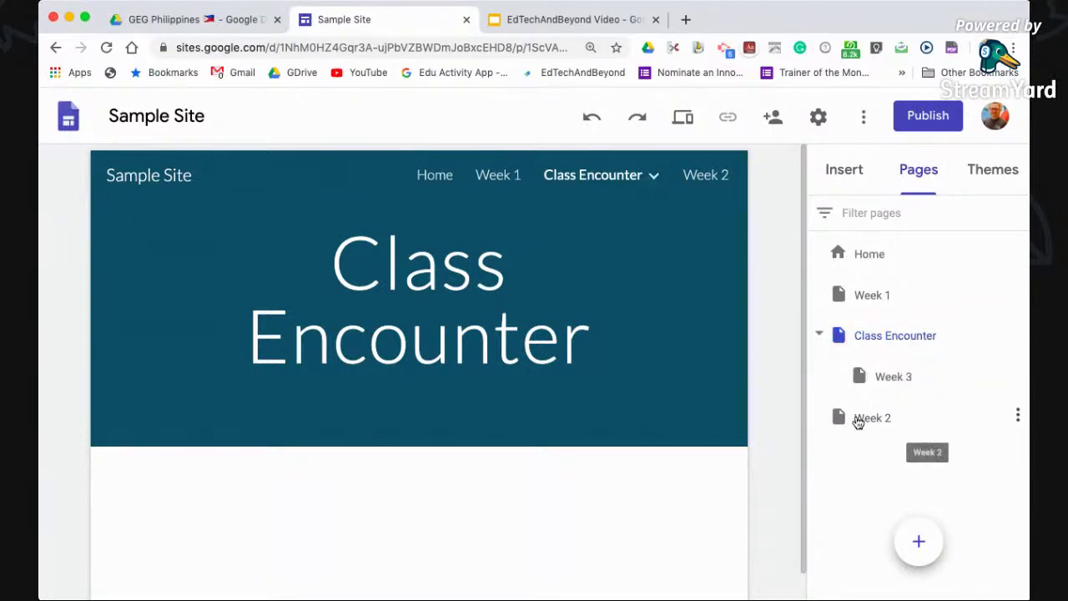
{"action": "left_click_drag", "start_coordinate": [857, 421], "coordinate": [894, 338]}
{"action": "mouse_move", "coordinate": [659, 179]}
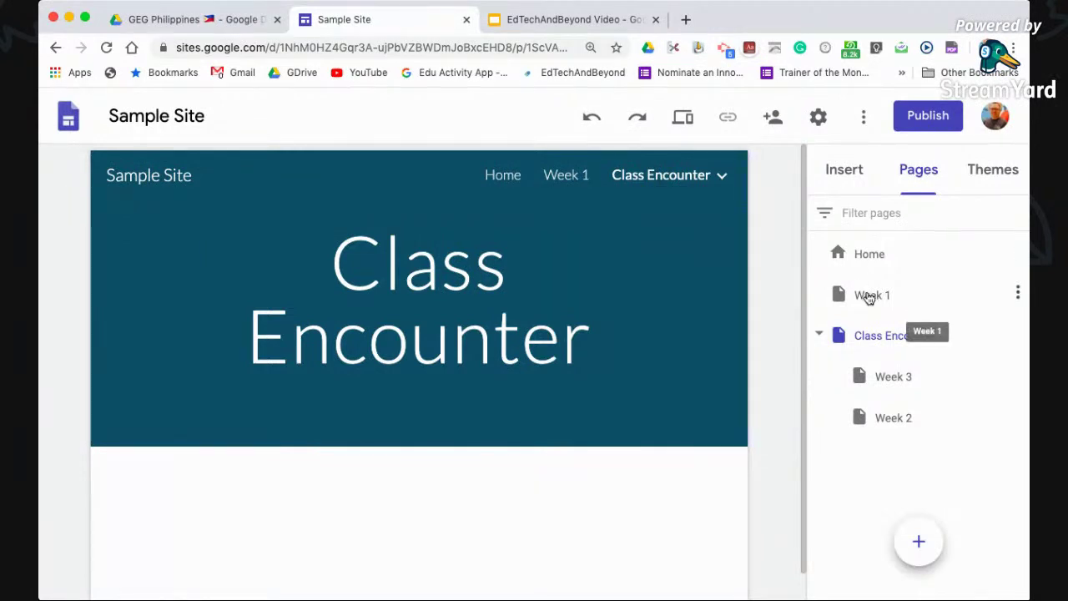
{"action": "left_click_drag", "start_coordinate": [878, 300], "coordinate": [899, 339]}
{"action": "mouse_move", "coordinate": [617, 179]}
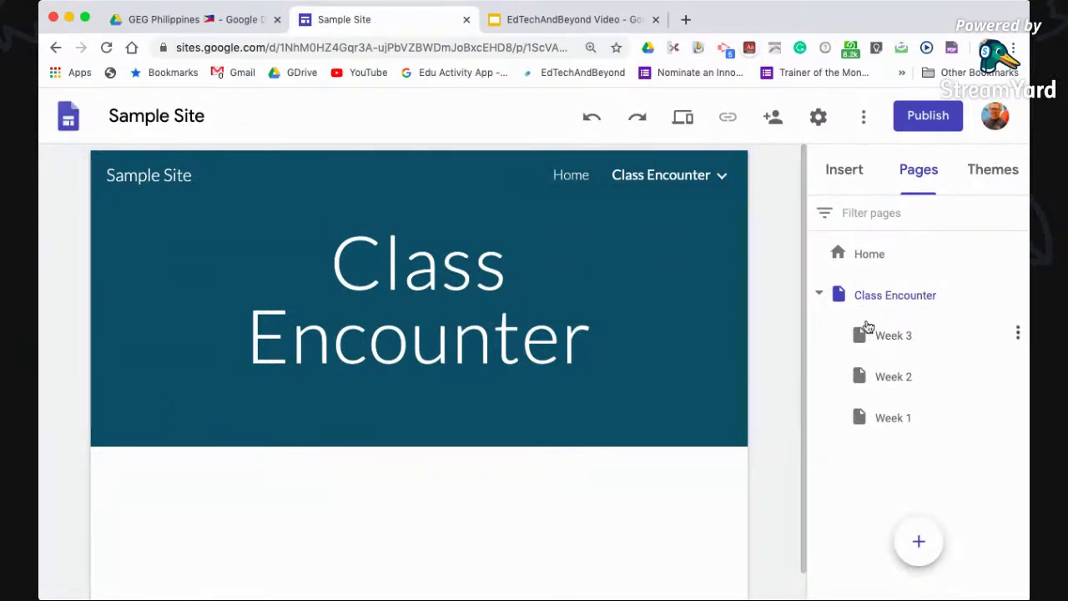
Step: Look through the content types and layouts that can be inserted on the Class Encounter page
{"action": "left_click", "coordinate": [845, 171]}
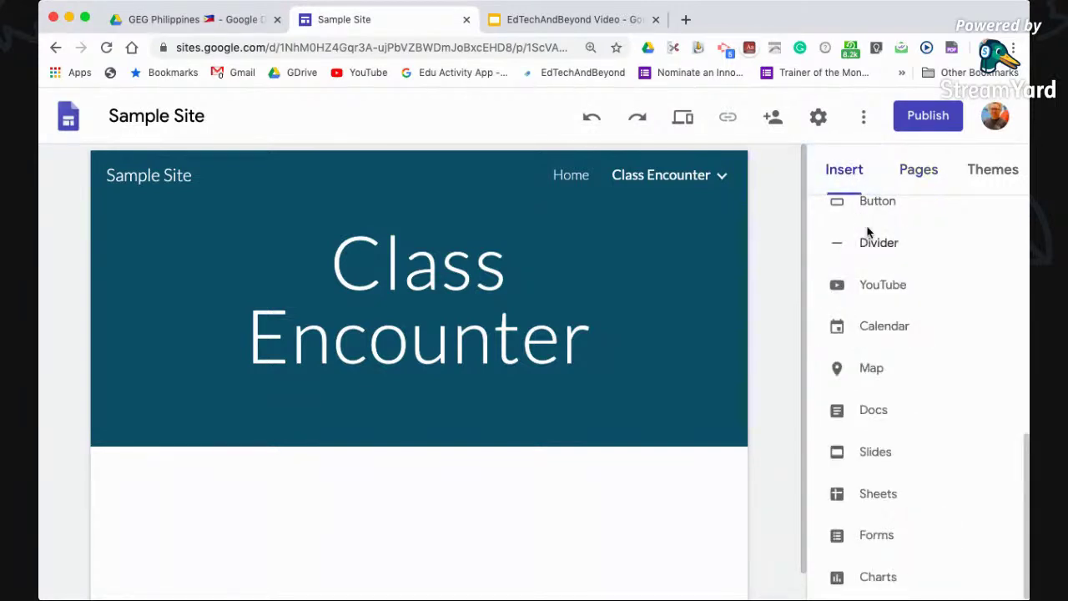
{"action": "scroll", "coordinate": [874, 251], "scroll_direction": "up", "scroll_amount": 5}
{"action": "scroll", "coordinate": [877, 270], "scroll_direction": "up", "scroll_amount": 2}
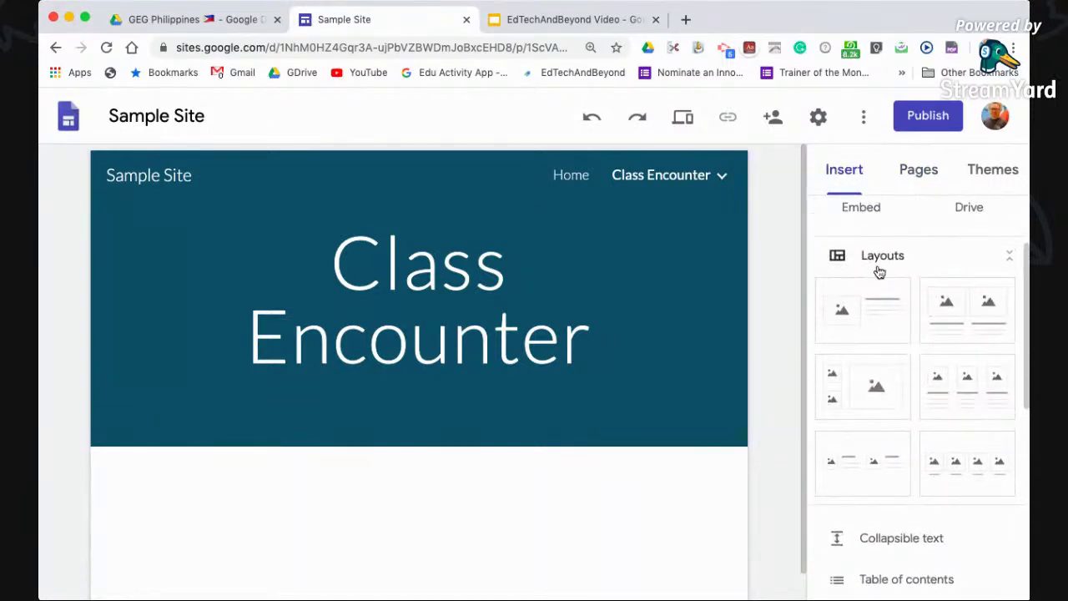
{"action": "scroll", "coordinate": [879, 272], "scroll_direction": "up", "scroll_amount": 3}
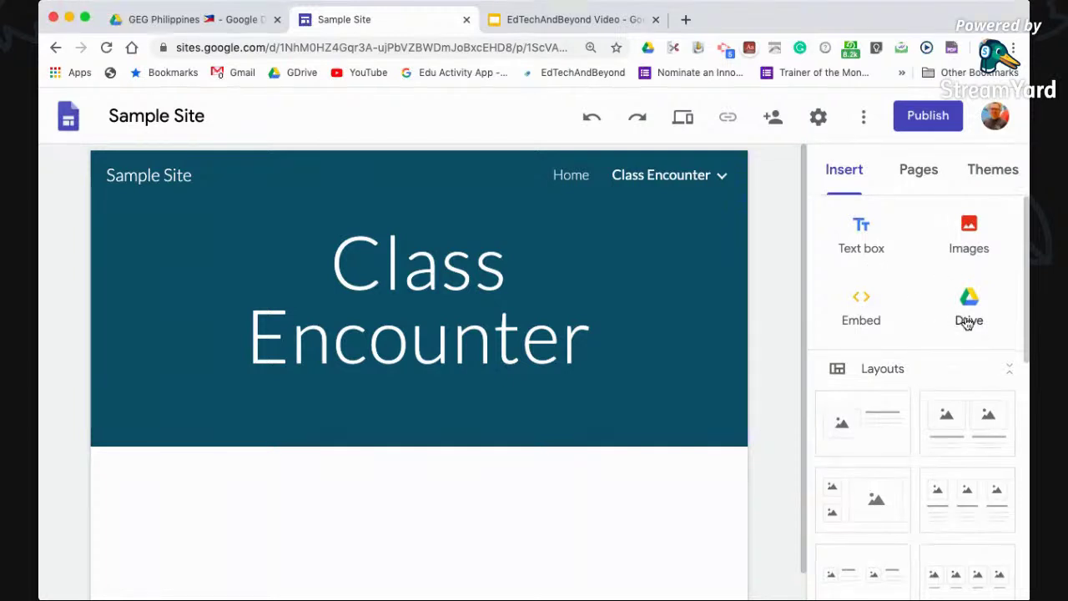